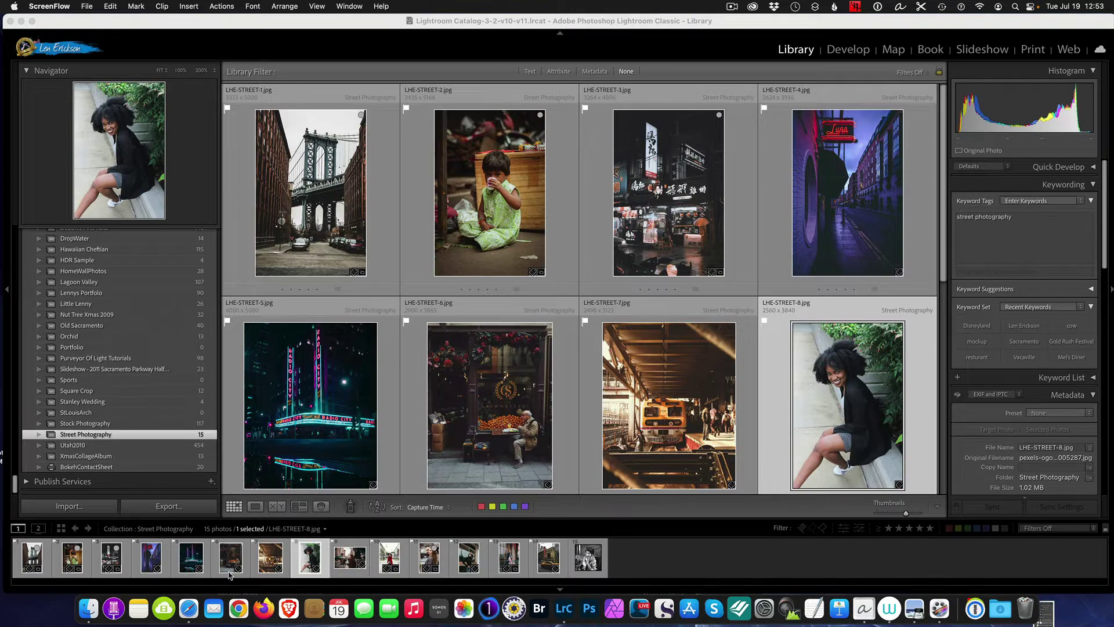
Step: Open the 'Vivian Maier (photographer)' pin showing her self-portrait with a twin-lens camera
click(191, 606)
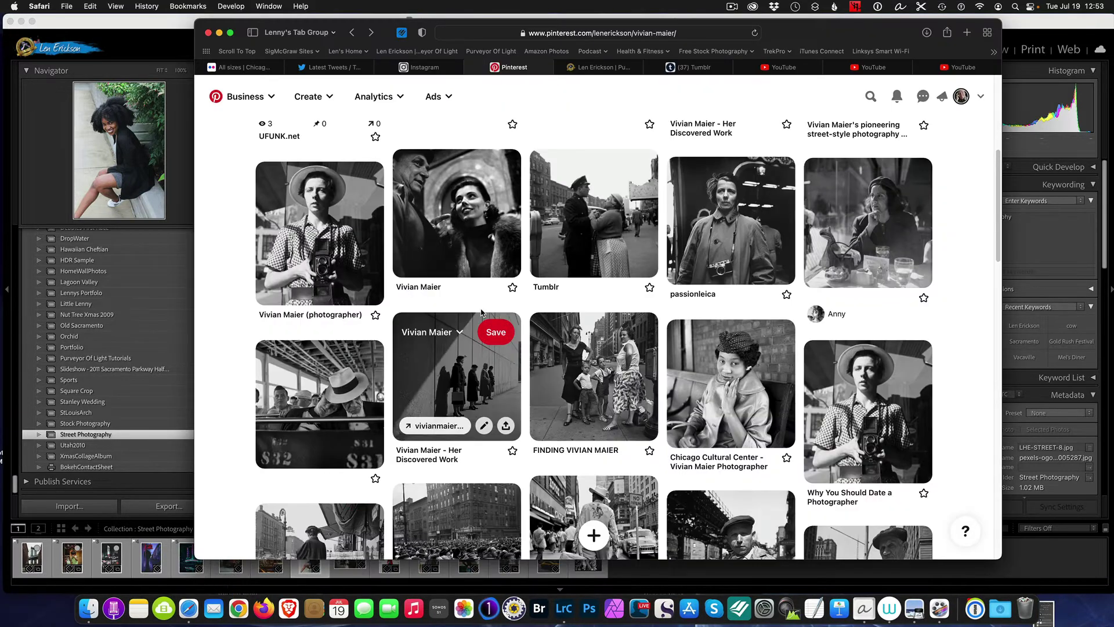
click(324, 223)
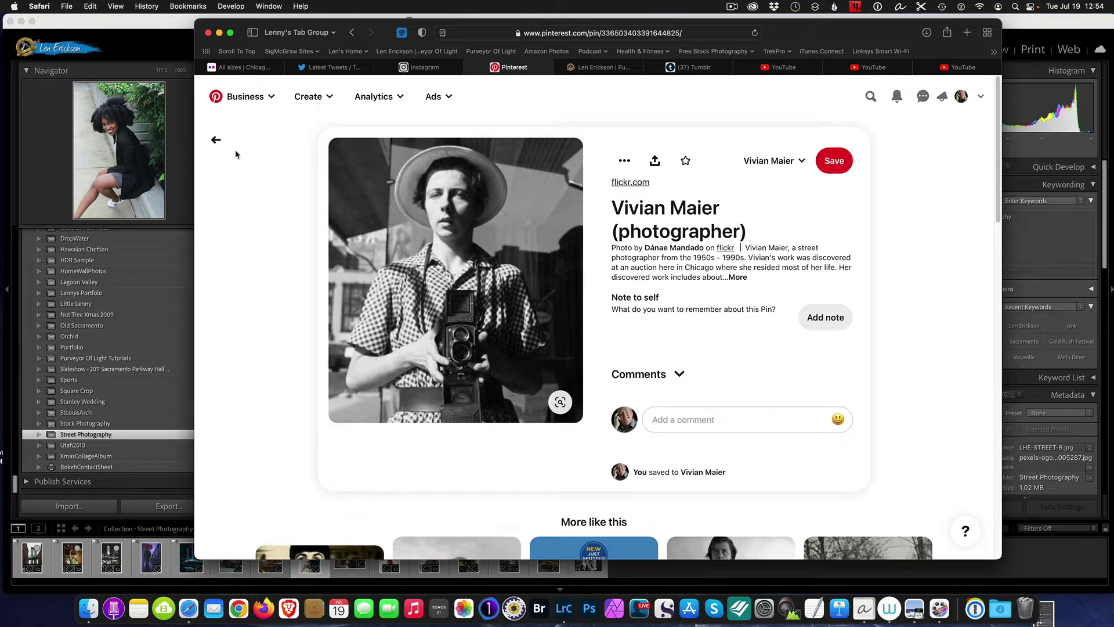
Step: View the man-and-woman, FINDING VIVIAN MAIER and man-holding-a-can pins, returning to the board after each
click(351, 36)
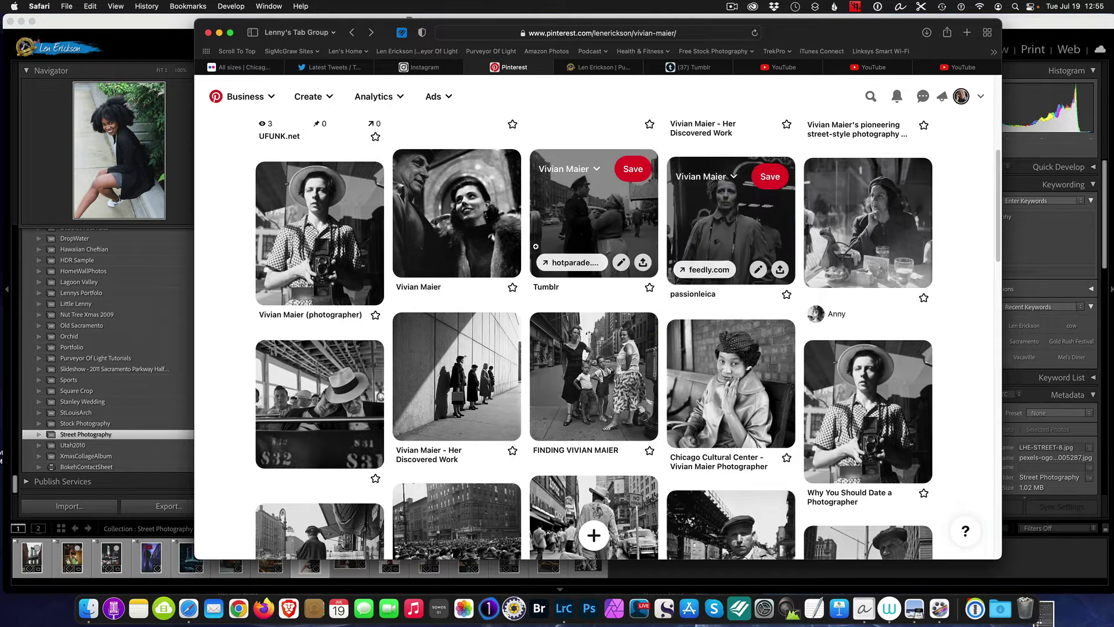
click(471, 222)
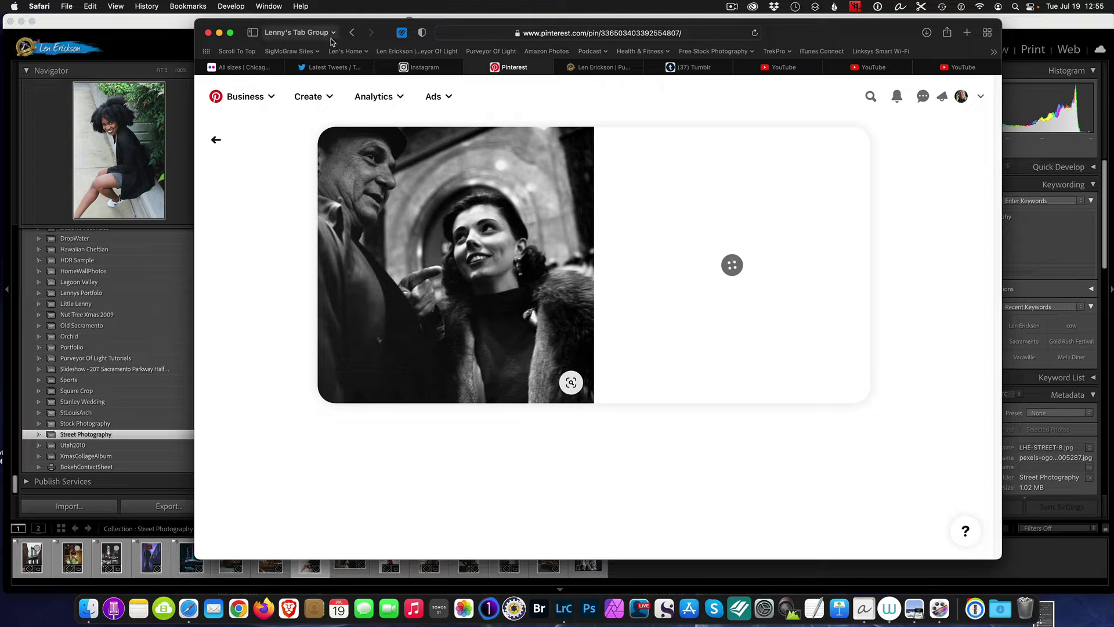
click(351, 33)
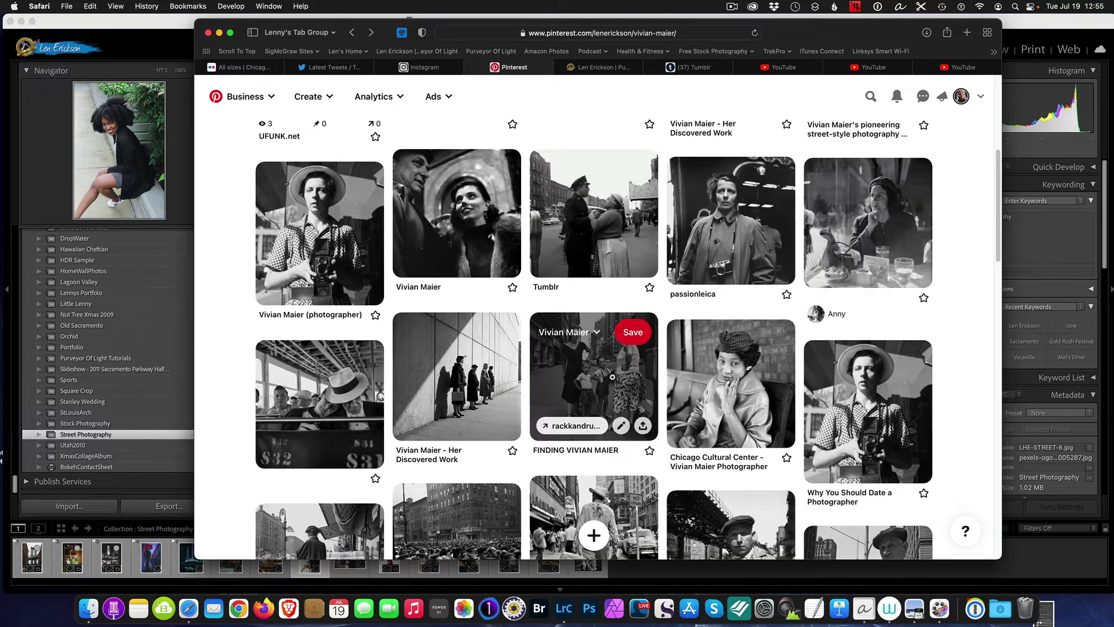
click(605, 374)
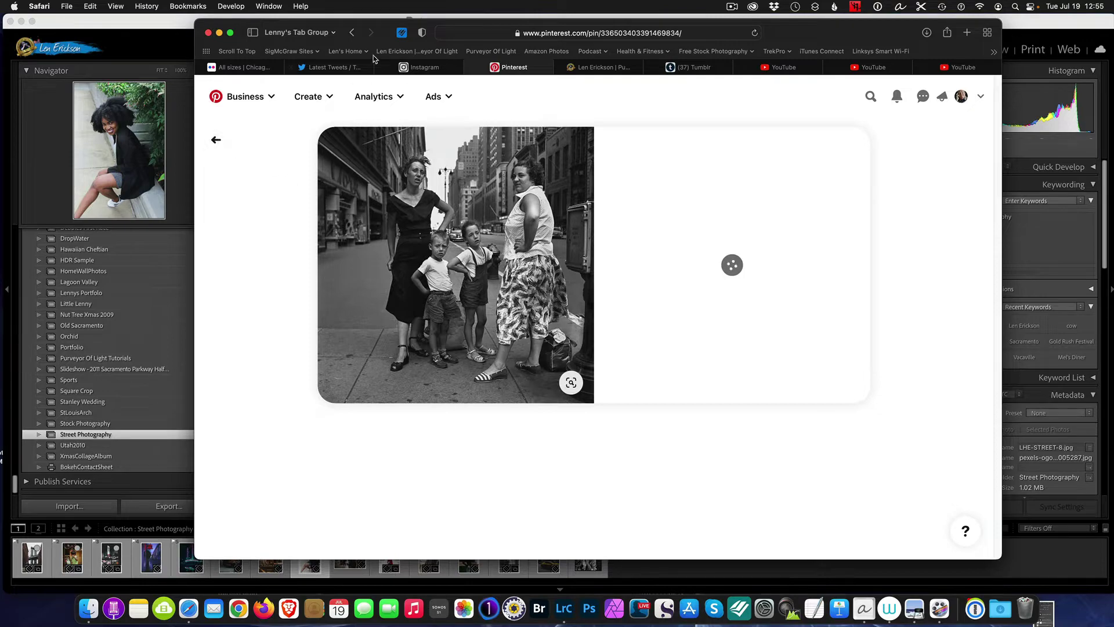
click(351, 32)
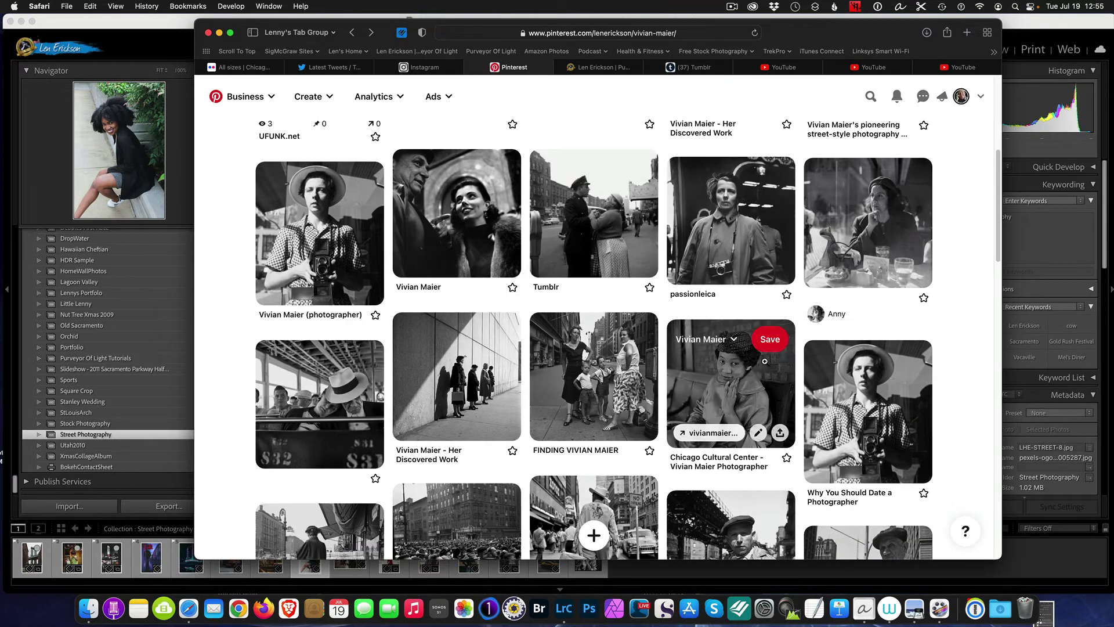
scroll(812, 397, down, 5)
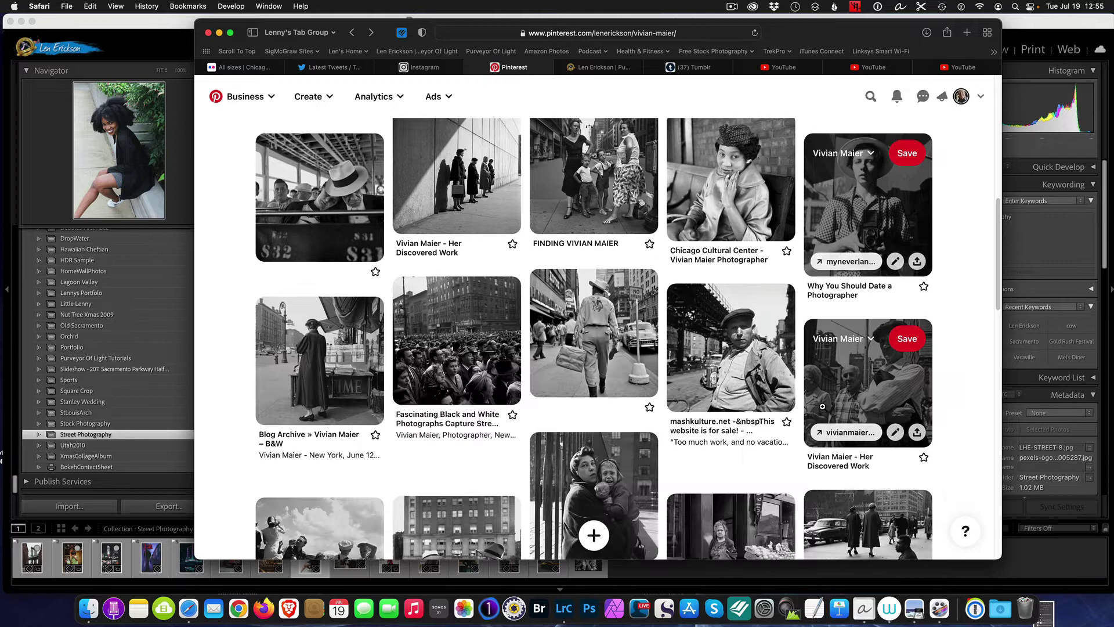
click(724, 343)
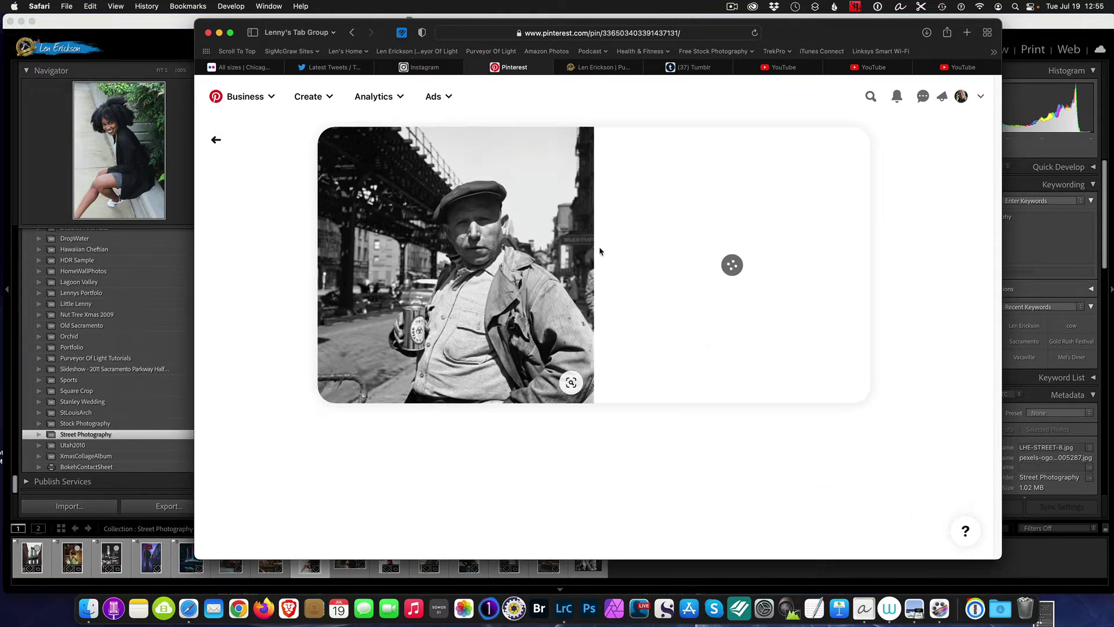
click(352, 32)
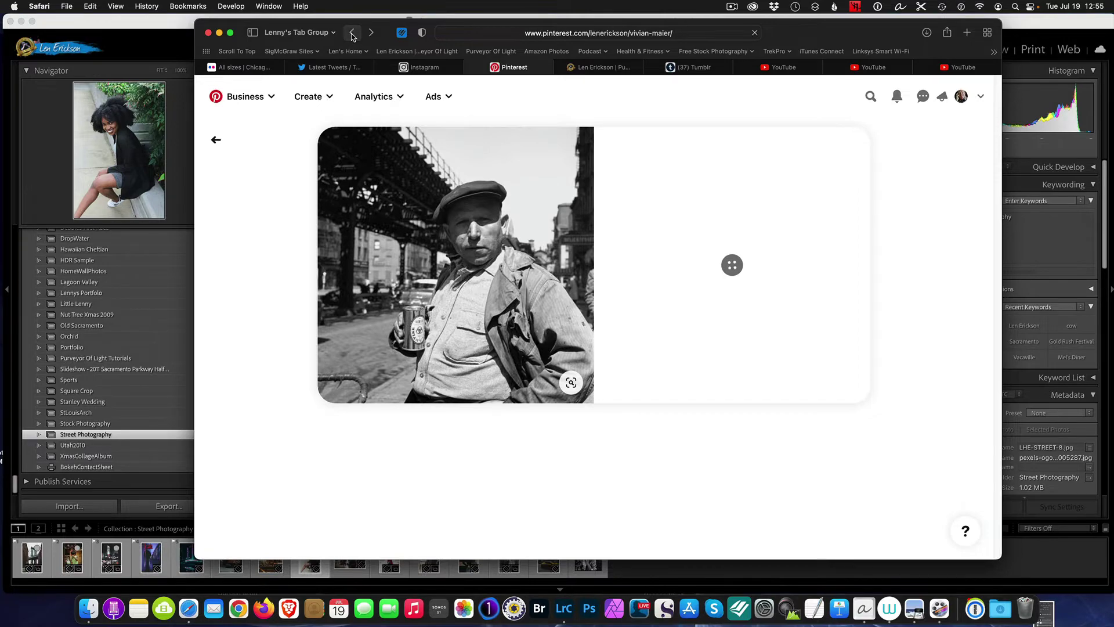
scroll(686, 377, down, 2)
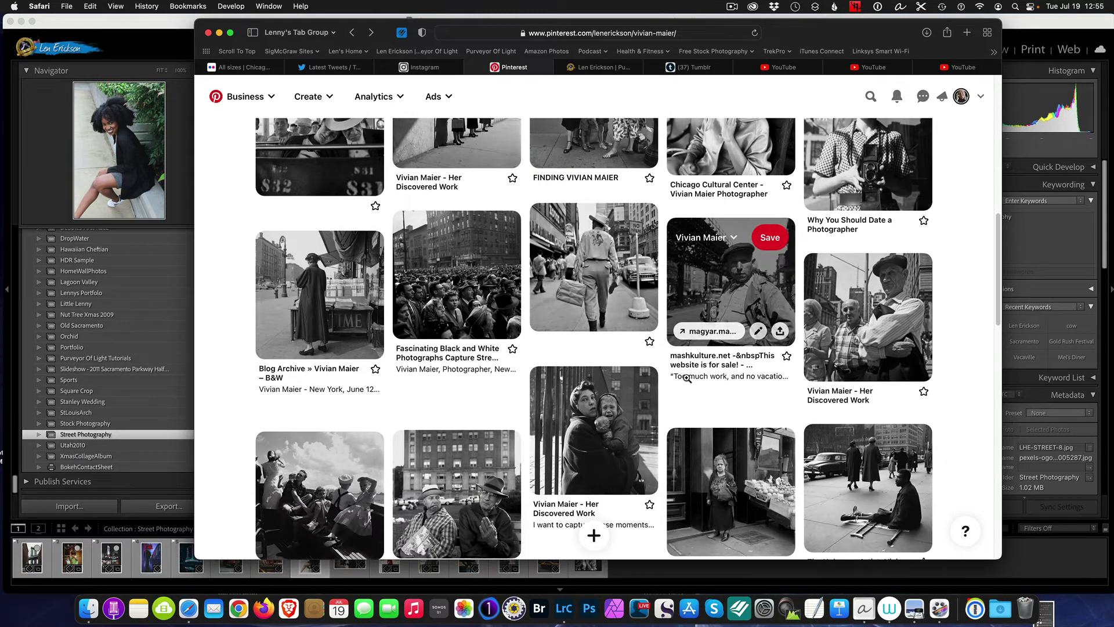
scroll(686, 378, up, 3)
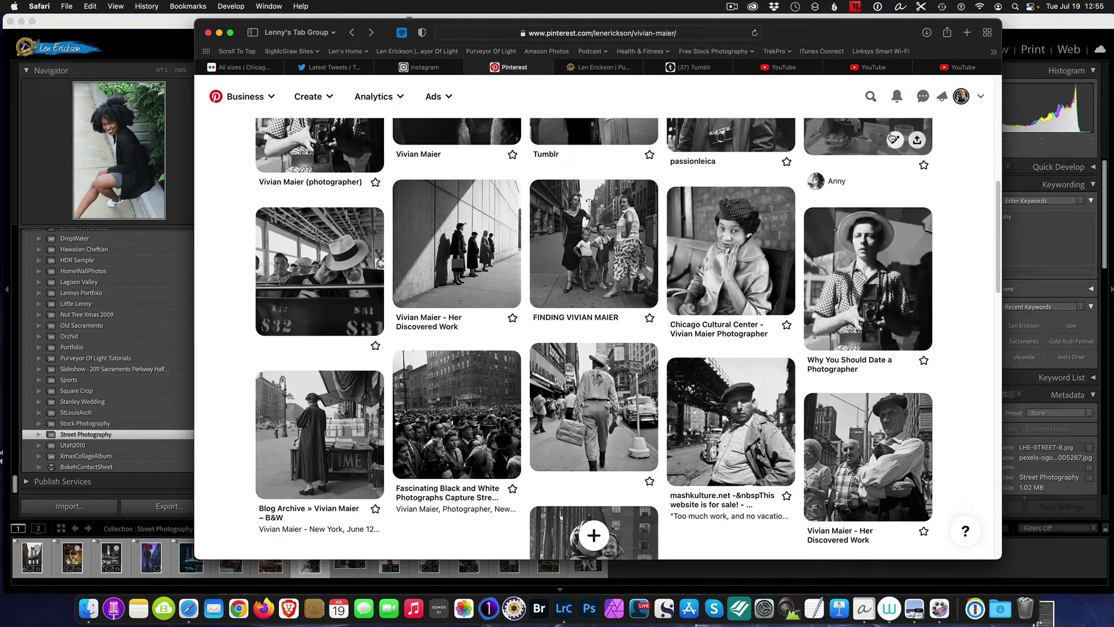
scroll(837, 247, up, 6)
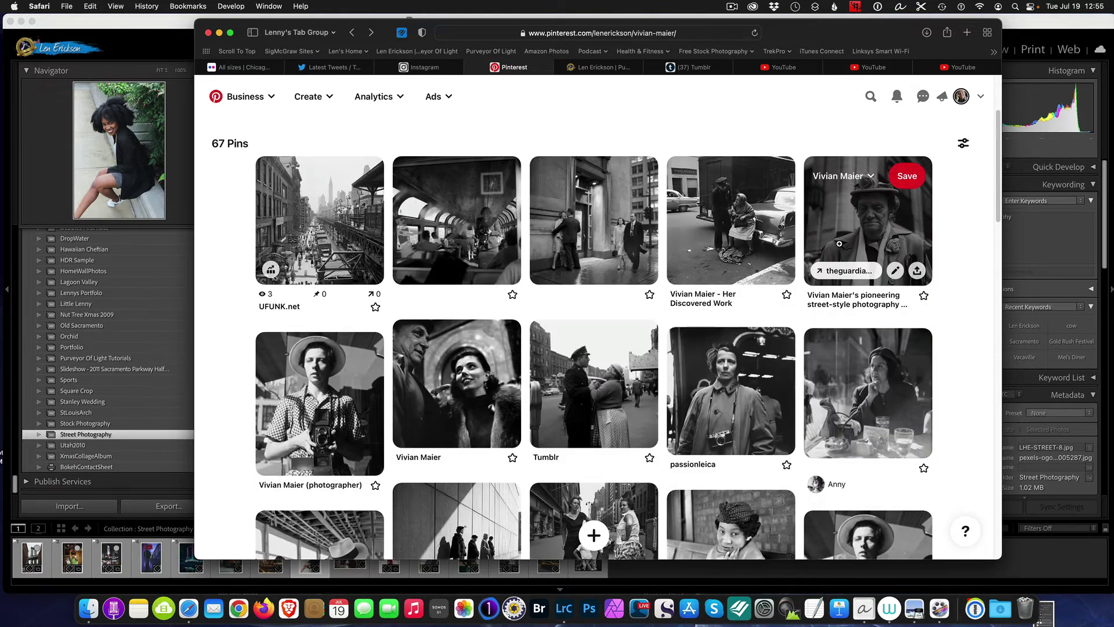
scroll(837, 244, down, 7)
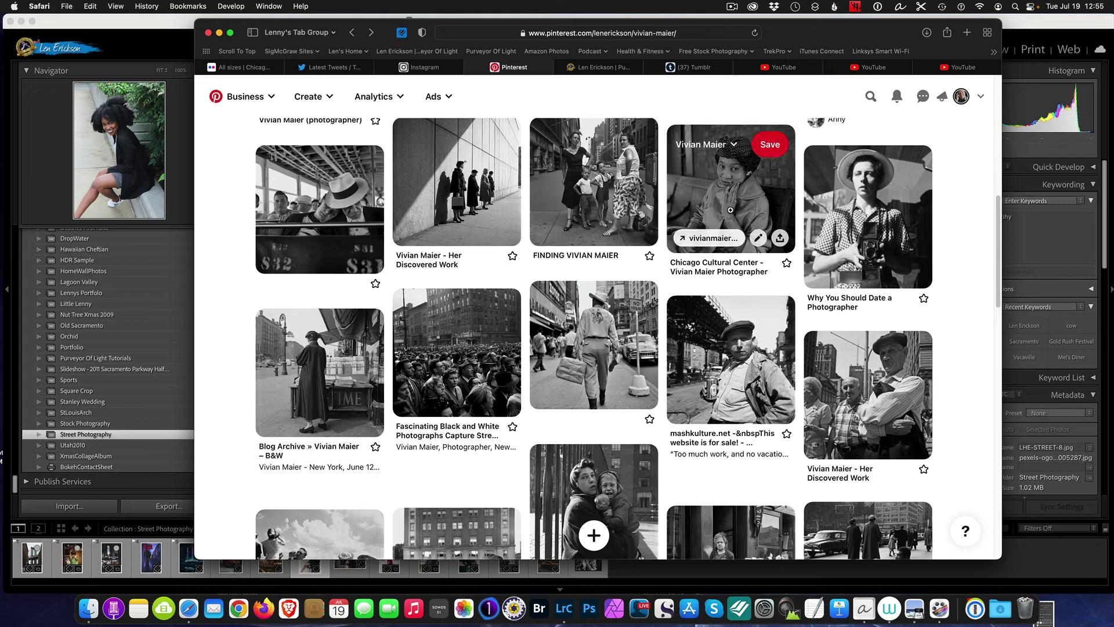
scroll(806, 360, down, 1)
scroll(580, 325, down, 2)
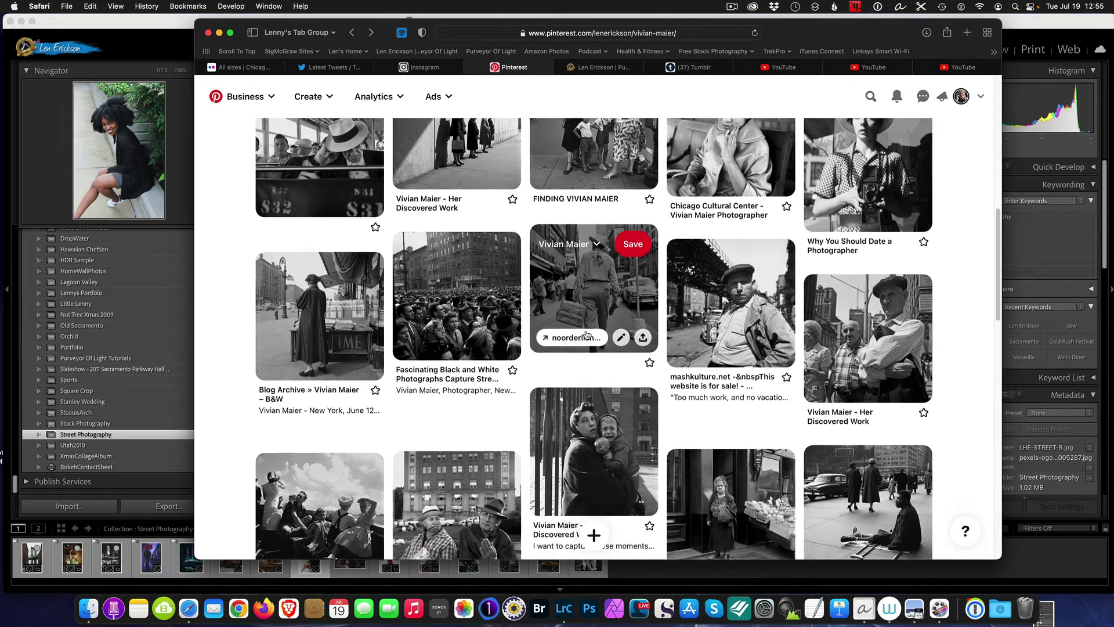
scroll(576, 320, down, 5)
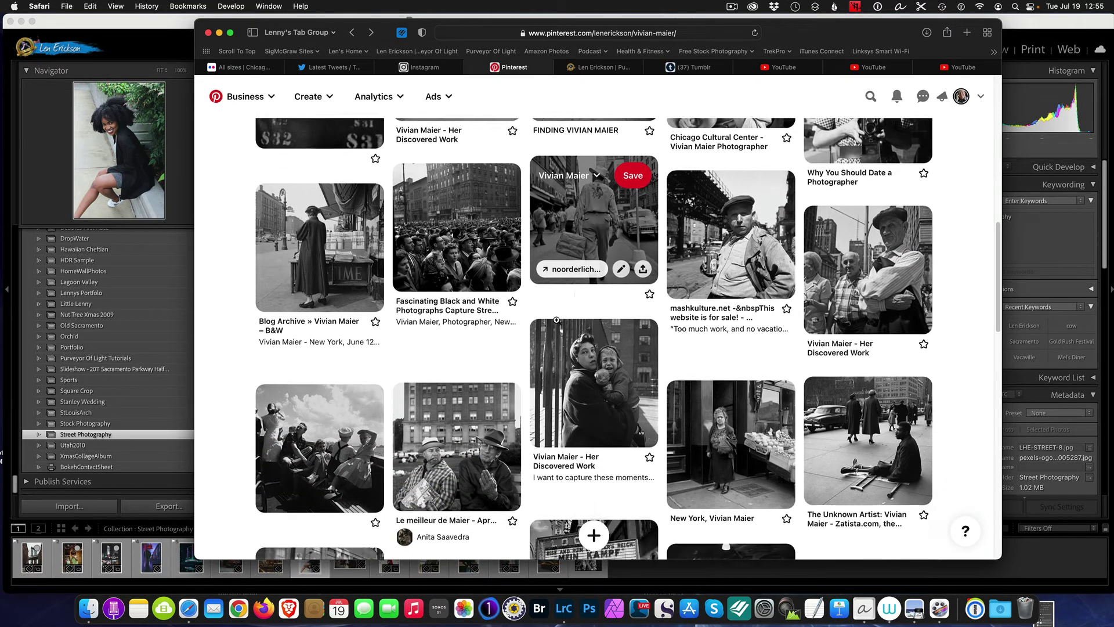
scroll(565, 321, down, 5)
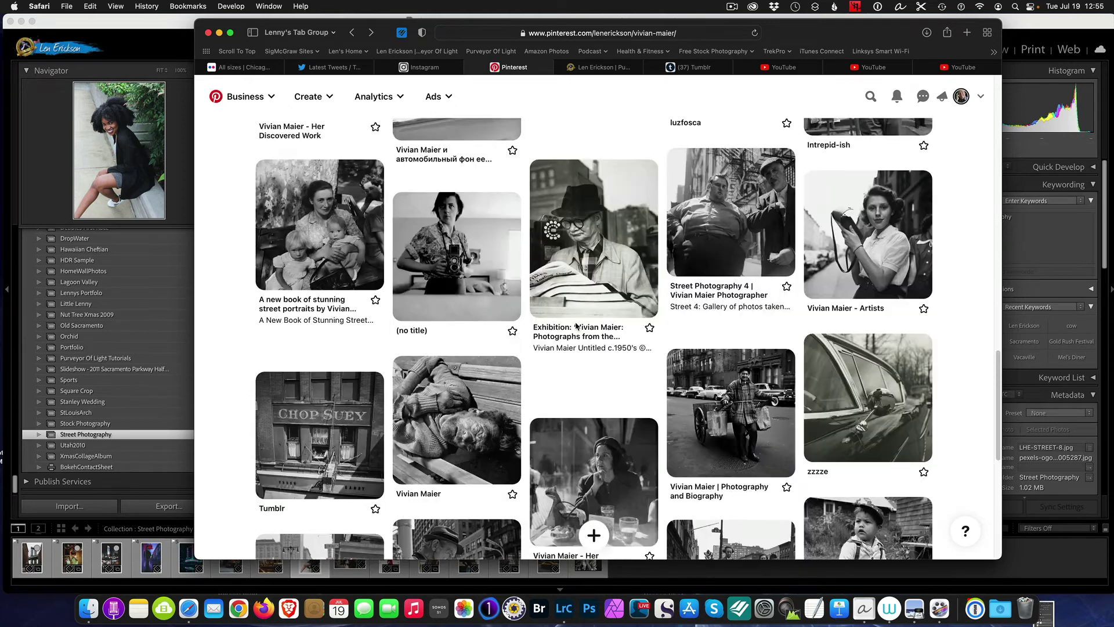
scroll(576, 323, down, 1)
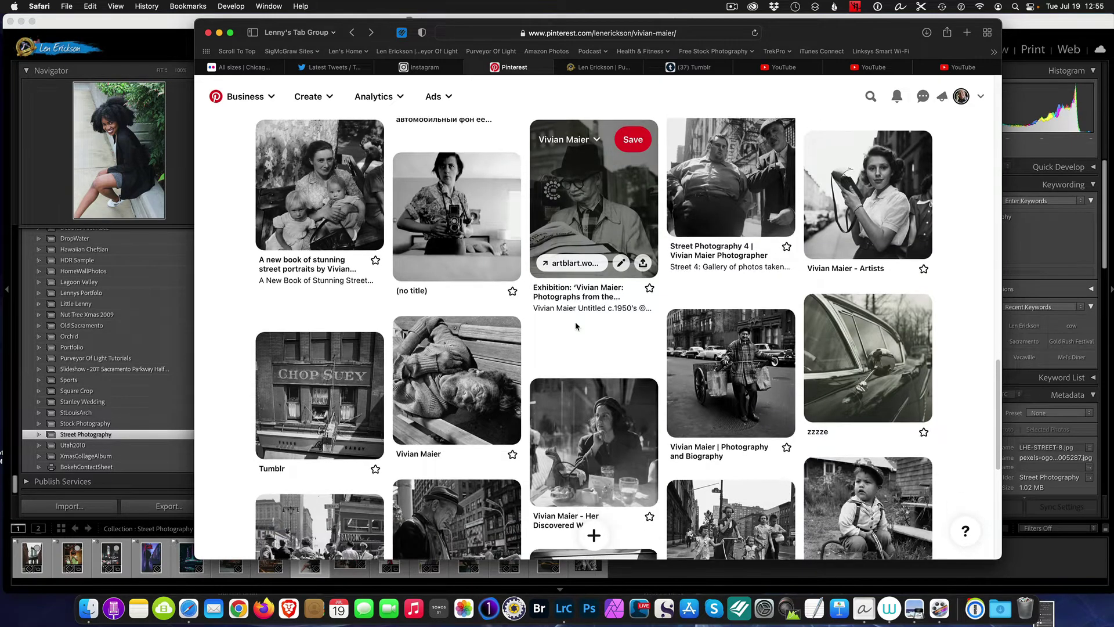
scroll(576, 326, down, 3)
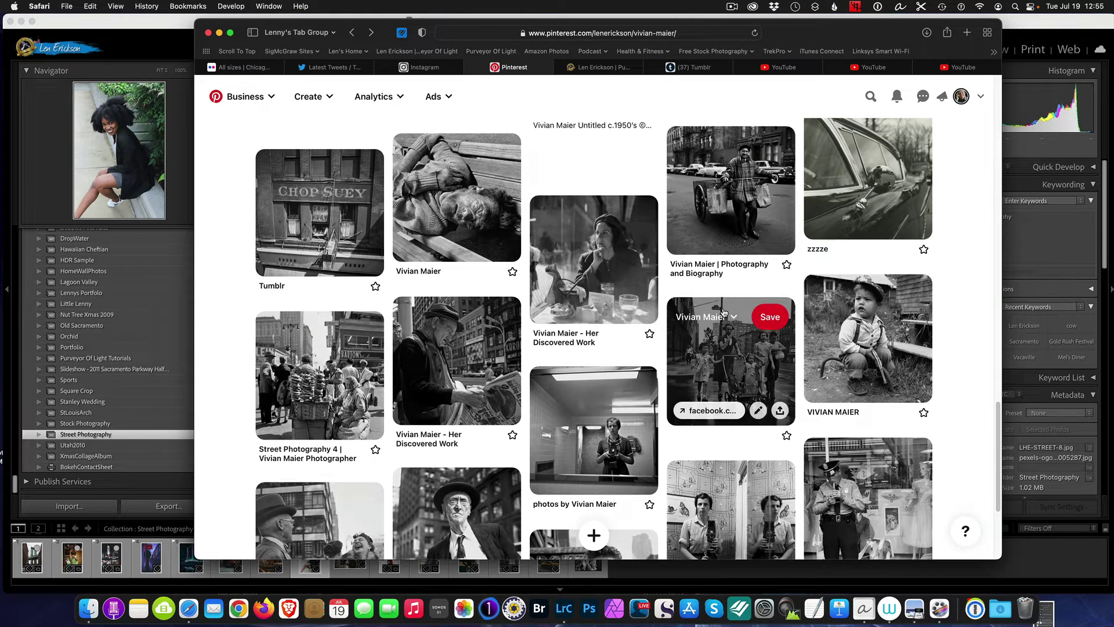
Step: Bring Lightroom forward and scroll through the Street Photography collection's 15 colour photos
click(1058, 19)
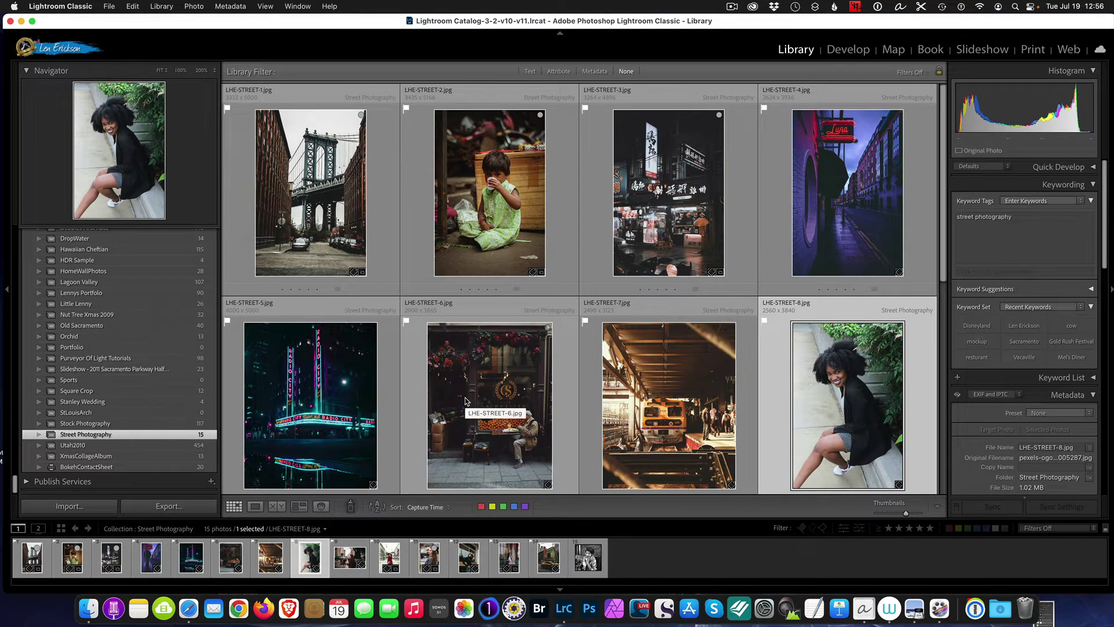
scroll(530, 311, down, 5)
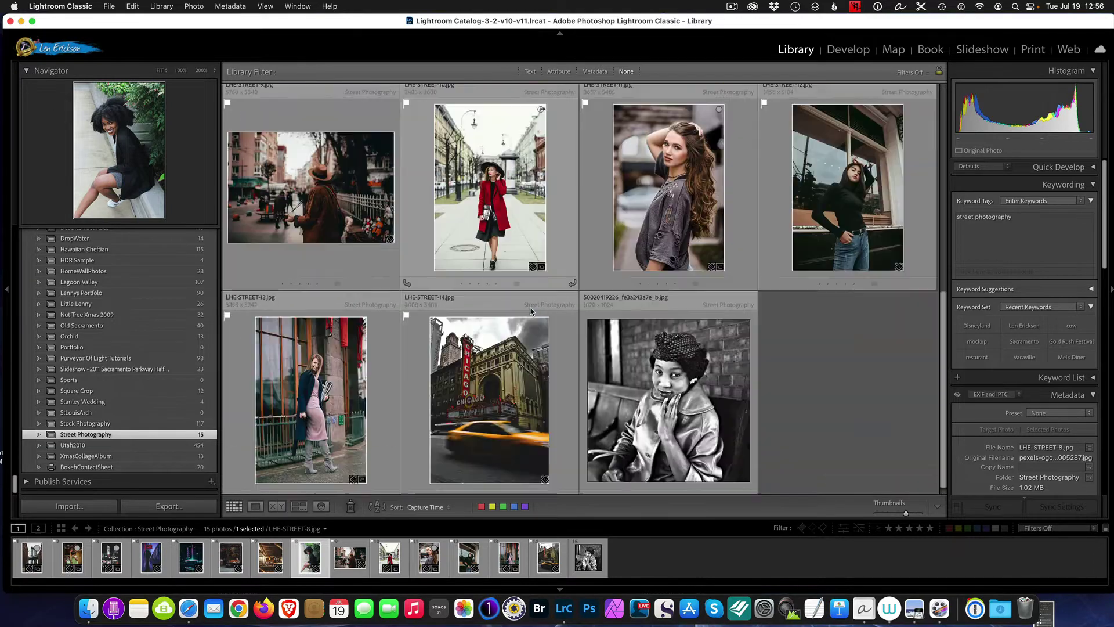
scroll(549, 321, up, 3)
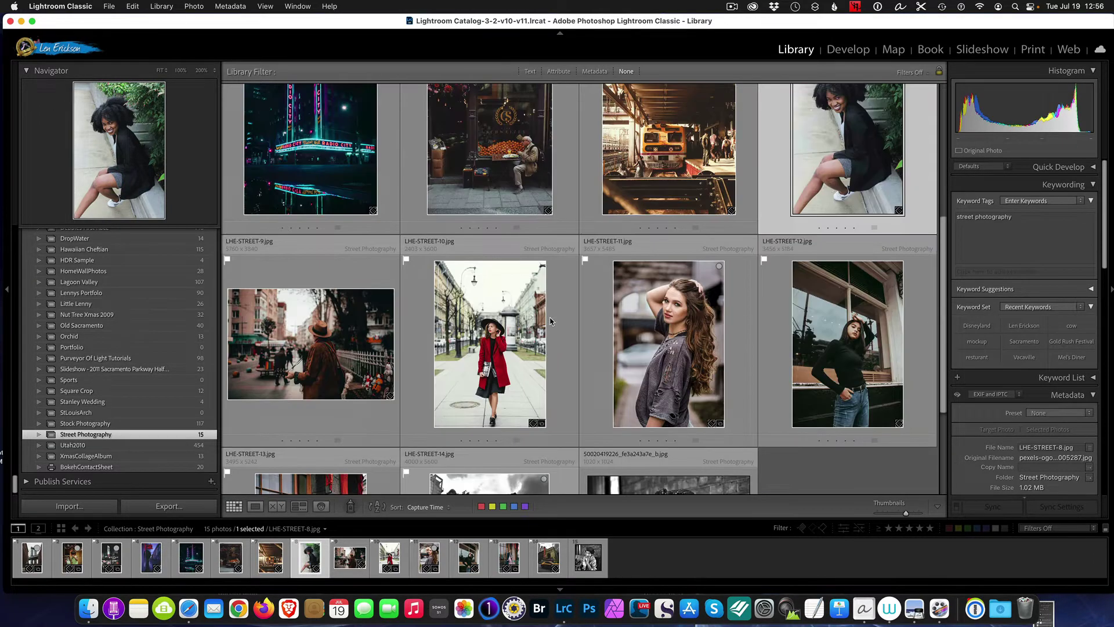
scroll(550, 320, up, 3)
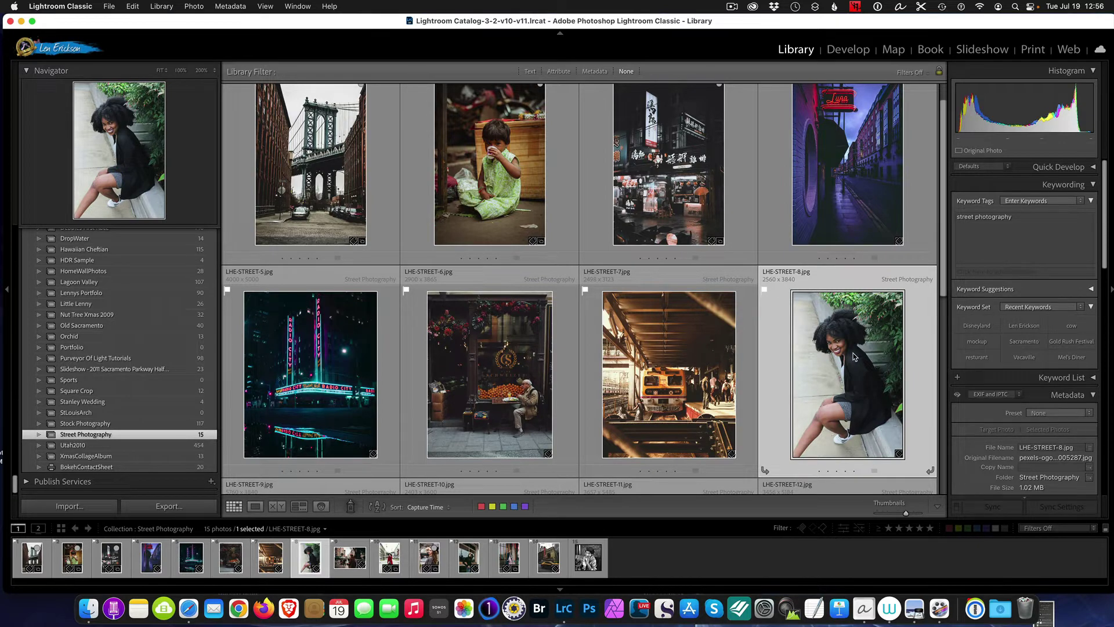
Step: Open LHE-STREET-8.jpg in Develop, check the B&W reference portrait, and reset its adjustments
click(849, 50)
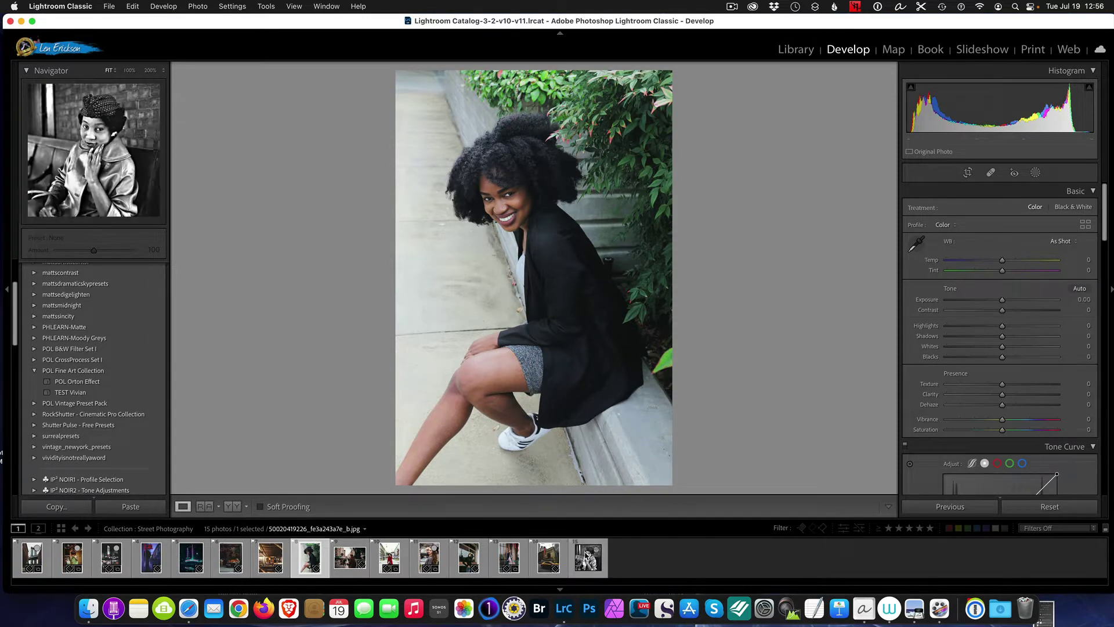
click(587, 556)
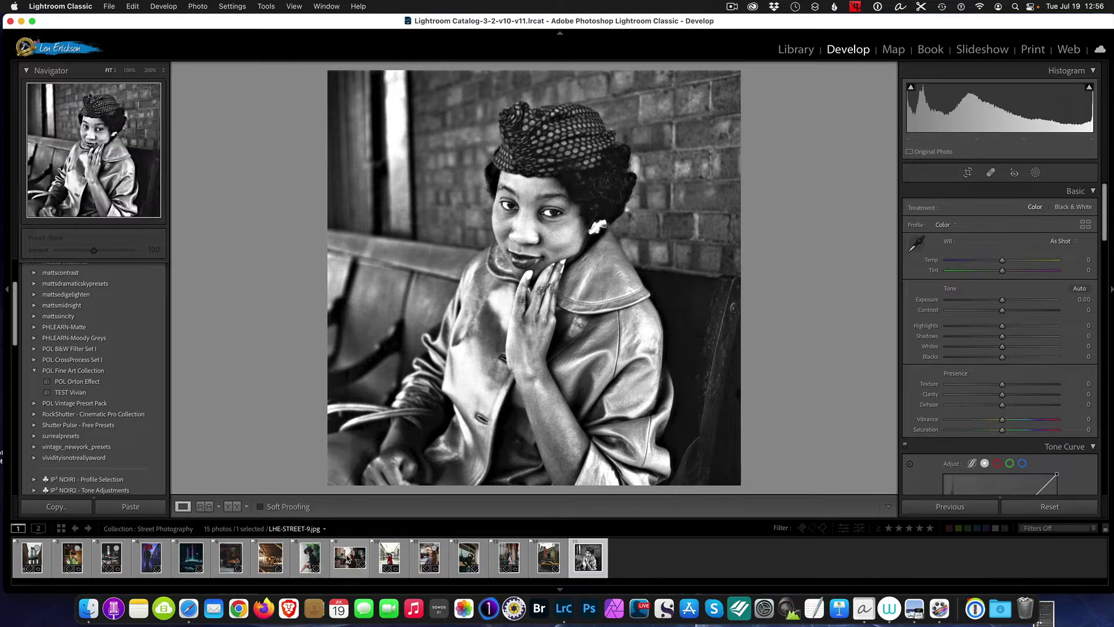
click(326, 558)
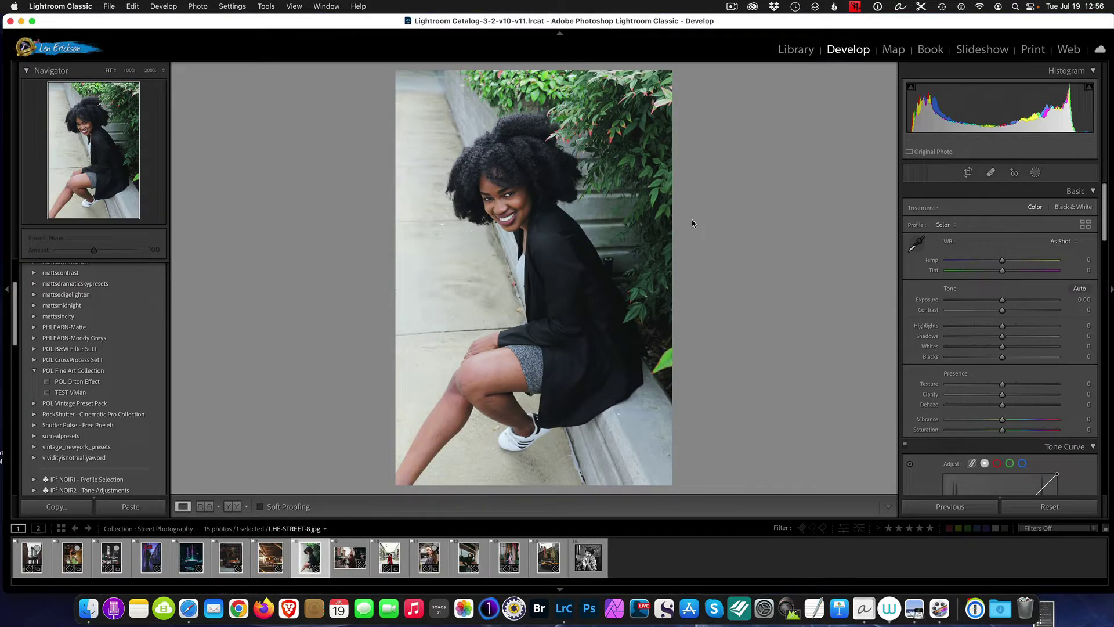
click(1050, 507)
Step: Place the B&W portrait of a woman in a hat as the Reference beside the colour shot
click(208, 507)
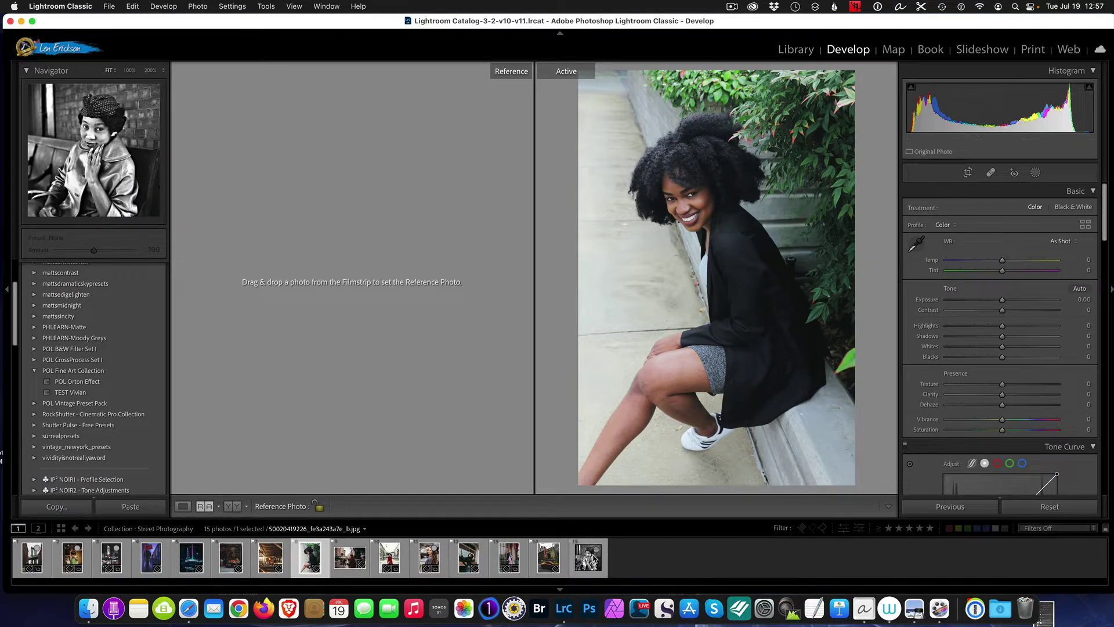
drag(590, 561, 374, 265)
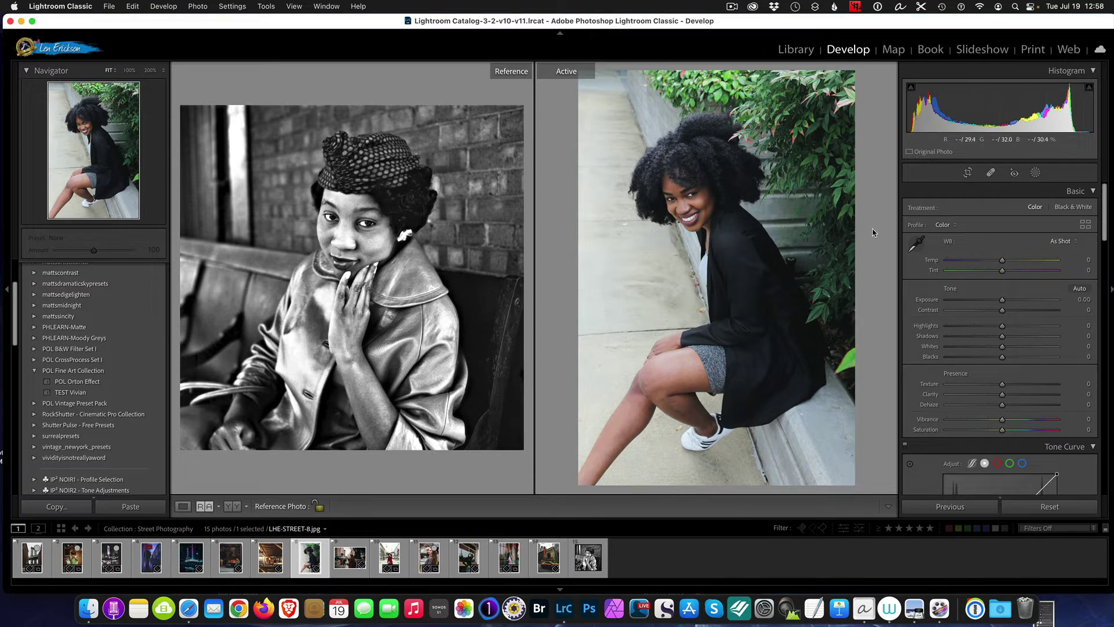
Step: Choose the Monochrome profile in the Basic panel's Profile list
click(957, 226)
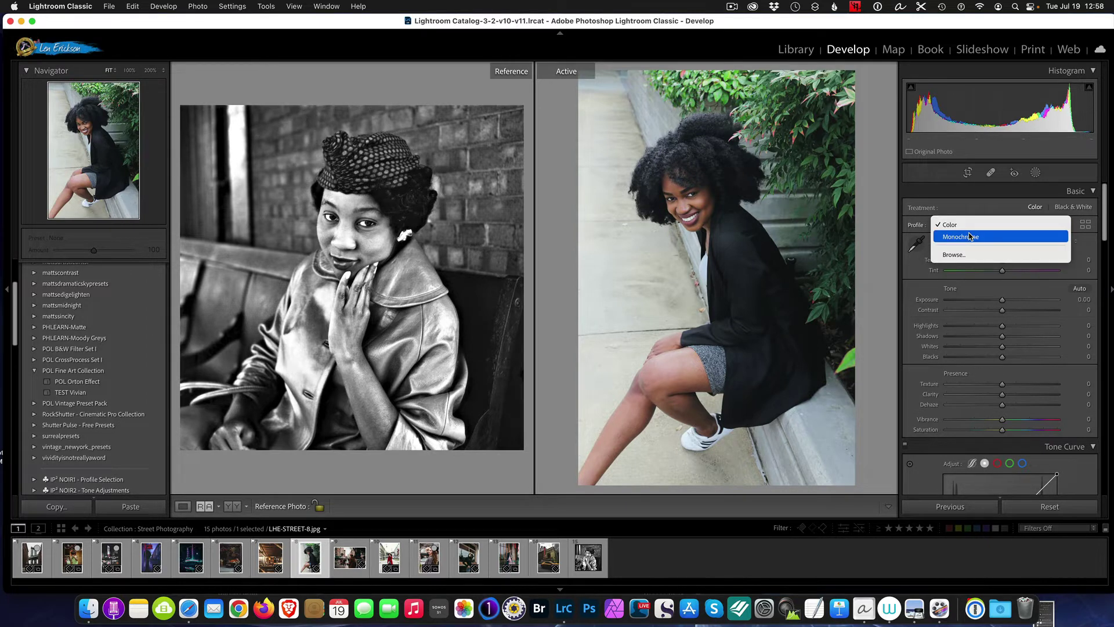
click(970, 237)
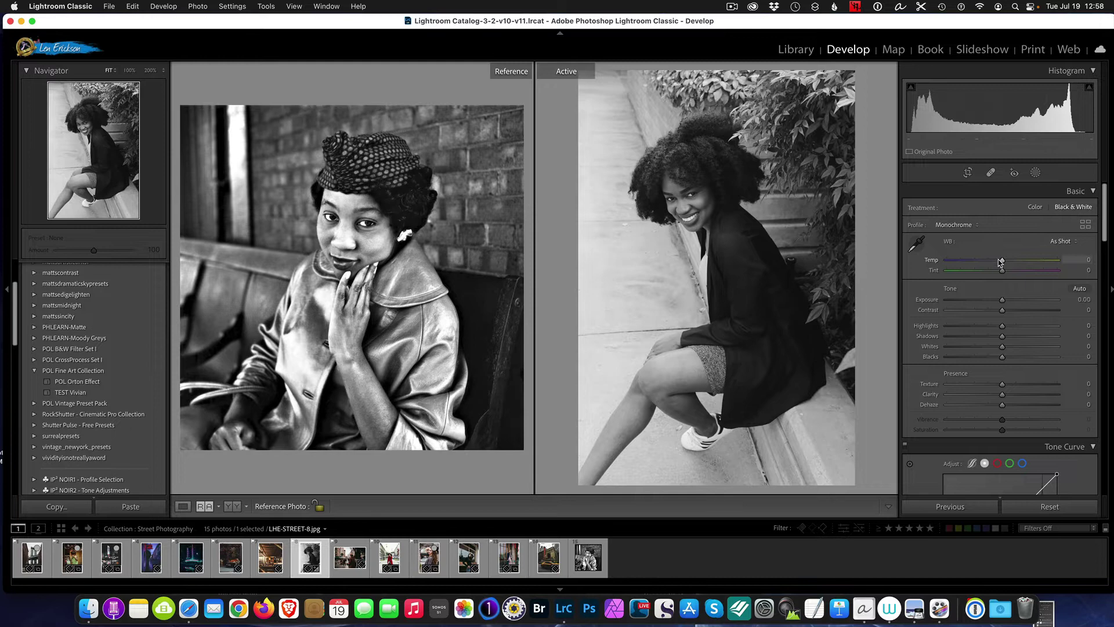
Step: Drag the Basic panel's Temp slider to +24 and Tint to −28
drag(1003, 261, 1016, 265)
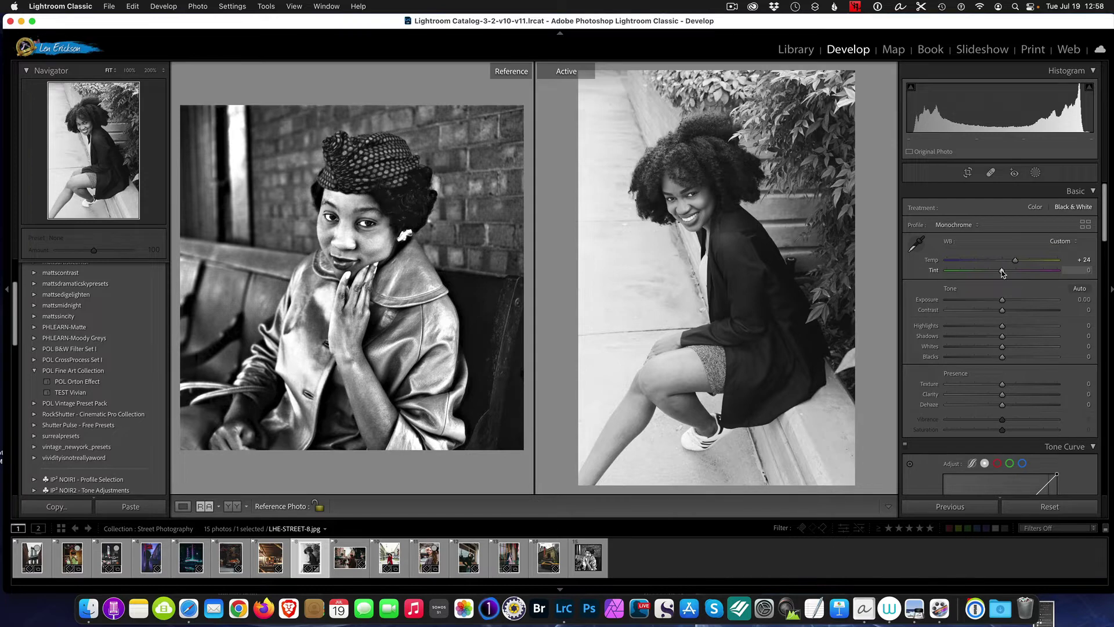
mouse_move(1002, 273)
mouse_down()
mouse_move(1029, 278)
mouse_move(986, 279)
mouse_up()
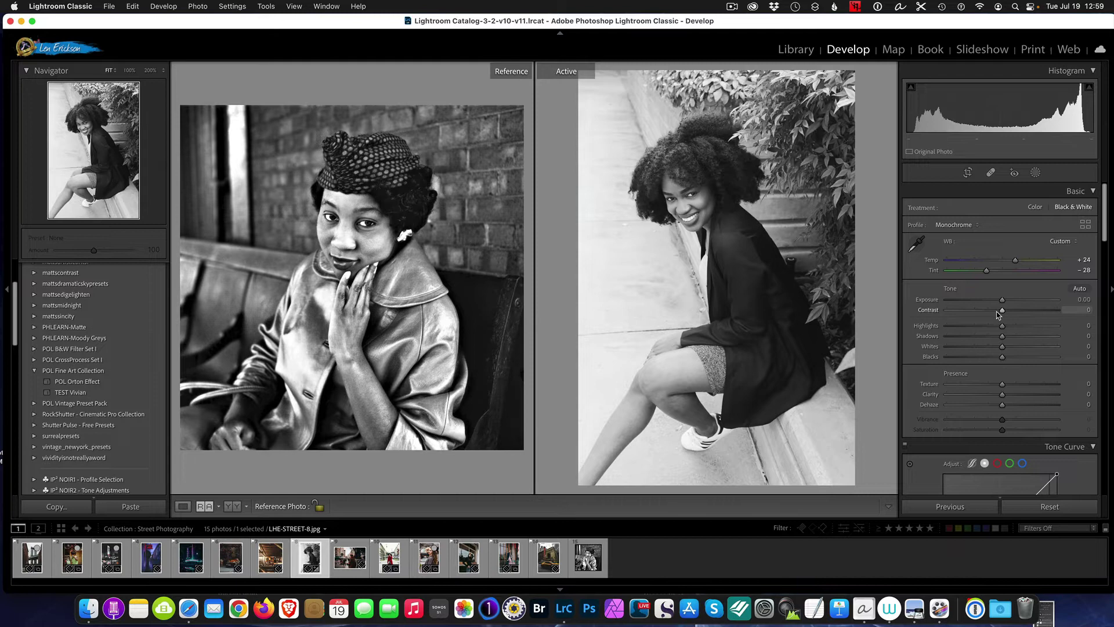
Step: In the Tone section, drag Contrast up to +23 and Shadows up to +28
drag(1003, 312, 1013, 314)
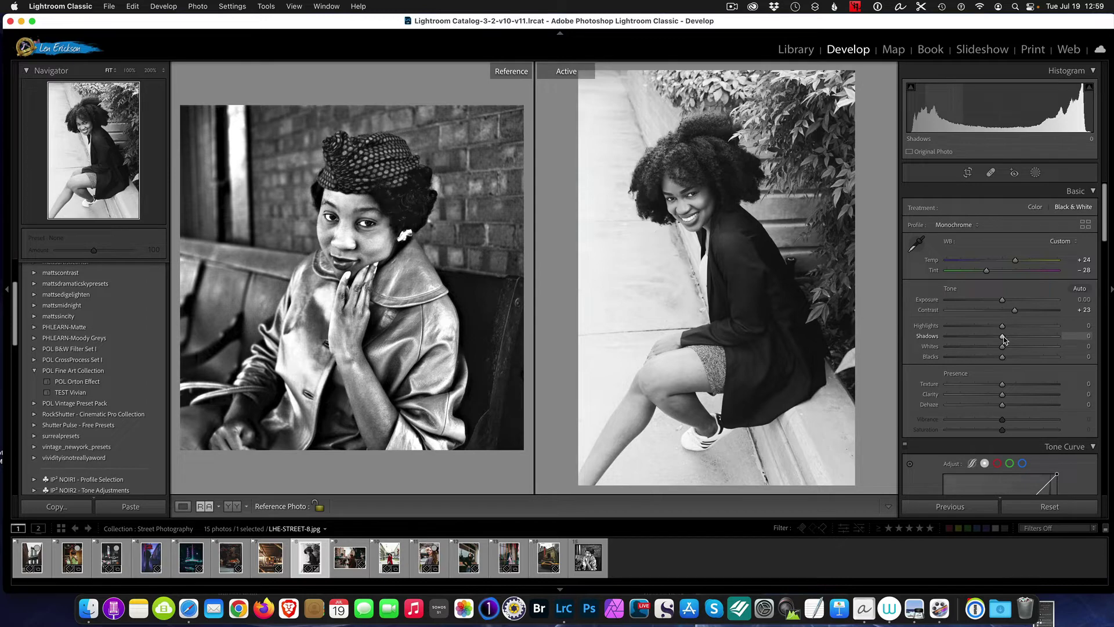
drag(1003, 340, 1019, 341)
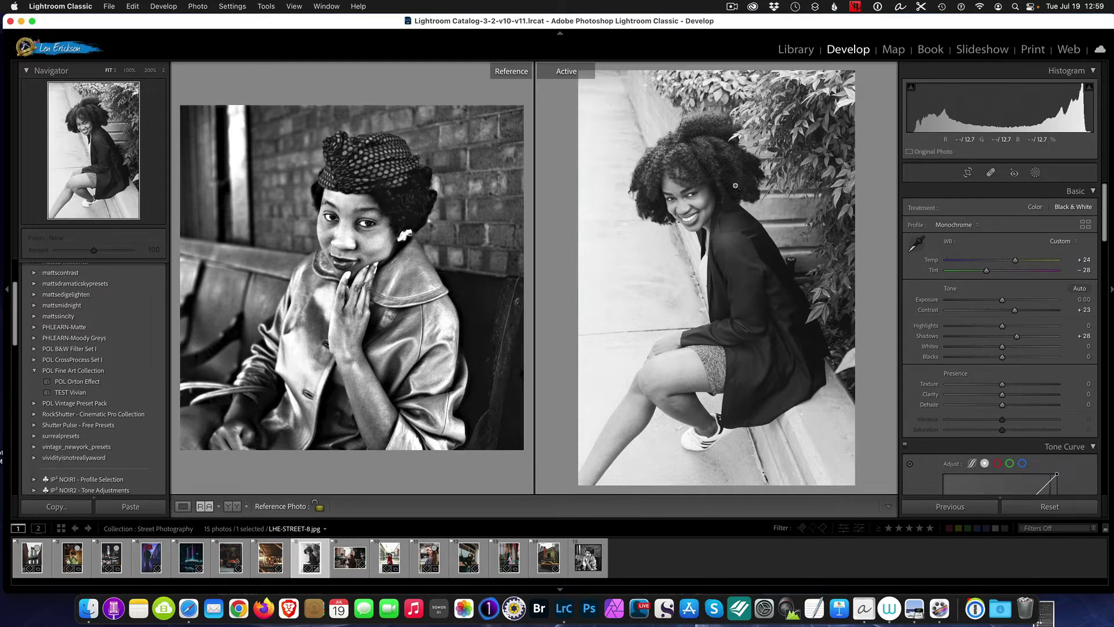
Step: Push the Presence section's Clarity slider up to +45
drag(1002, 394, 1015, 395)
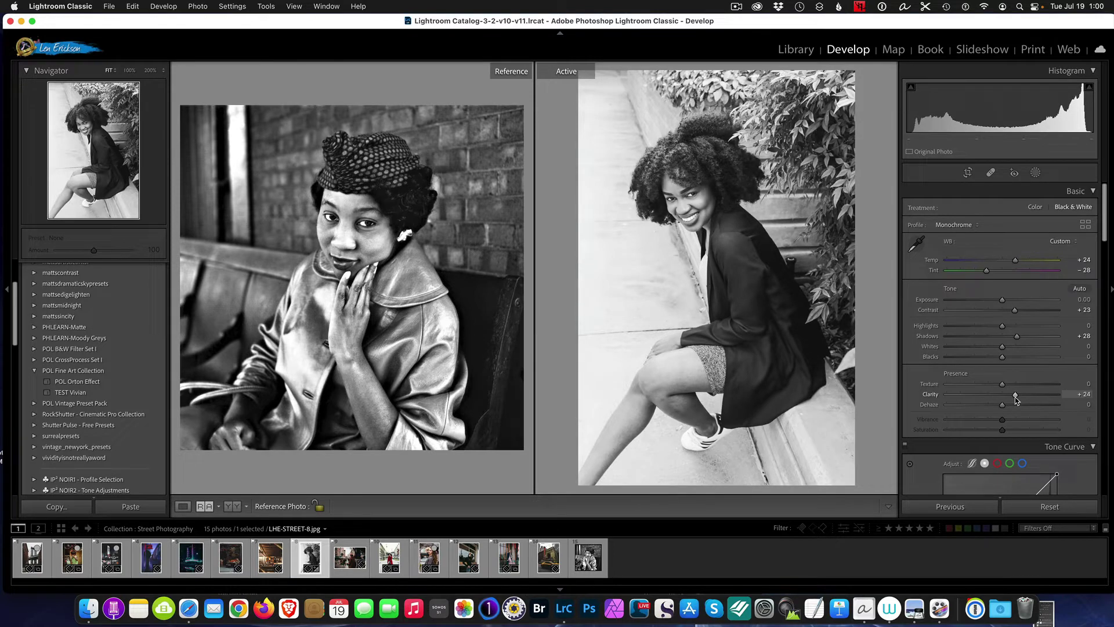
mouse_move(1015, 397)
mouse_down()
mouse_move(1037, 395)
mouse_move(1021, 397)
mouse_up()
drag(1021, 395, 1025, 395)
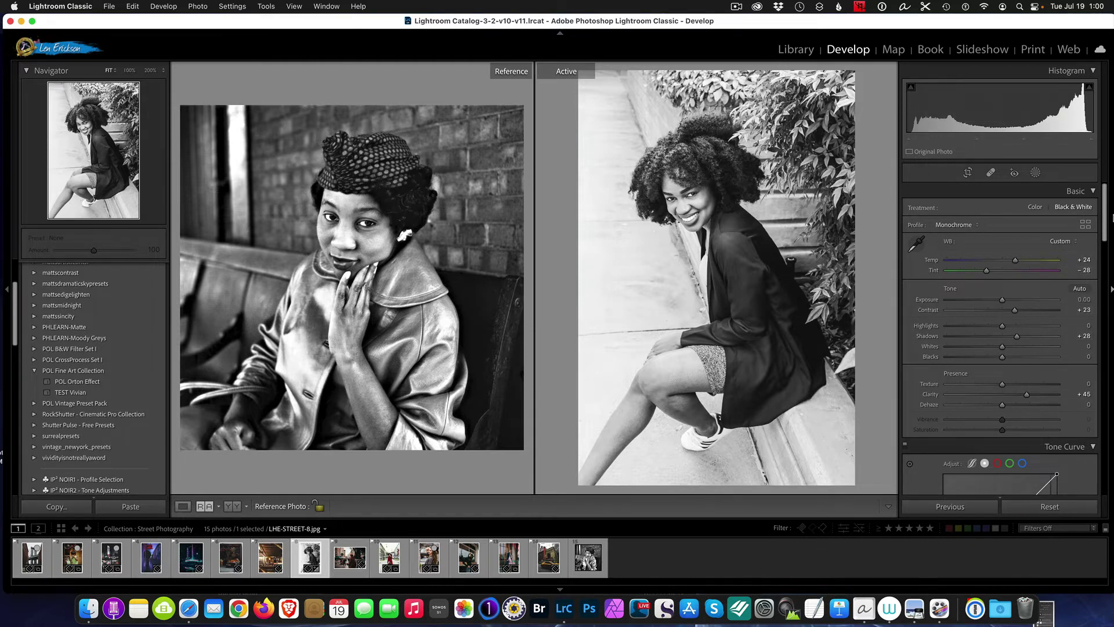
drag(1110, 212, 1111, 252)
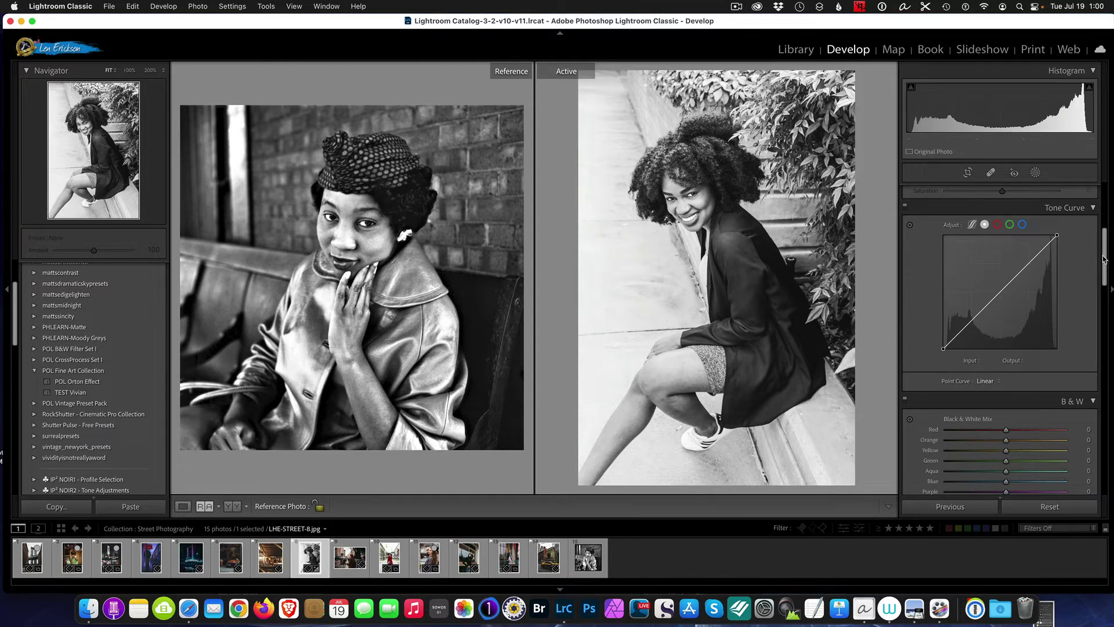
Step: In the B&W Mix panel, drag the Red slider and settle it at −8
drag(1102, 262, 1106, 295)
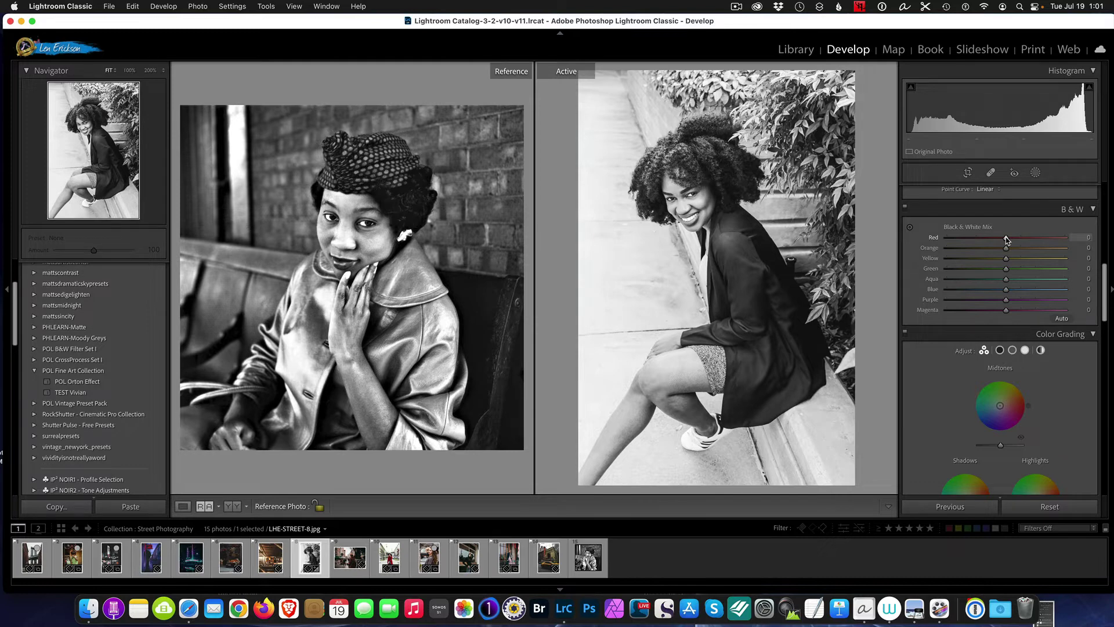
mouse_move(1006, 239)
mouse_down()
mouse_move(1113, 233)
mouse_move(973, 226)
mouse_move(882, 237)
mouse_move(998, 237)
mouse_up()
drag(1005, 238, 1003, 244)
Step: Lower Orange to -18 and Yellow to -22 in the Black & White Mix, deepening skin tones
mouse_move(1006, 250)
mouse_down()
mouse_move(794, 263)
mouse_move(1073, 256)
mouse_move(1096, 275)
mouse_move(995, 268)
mouse_up()
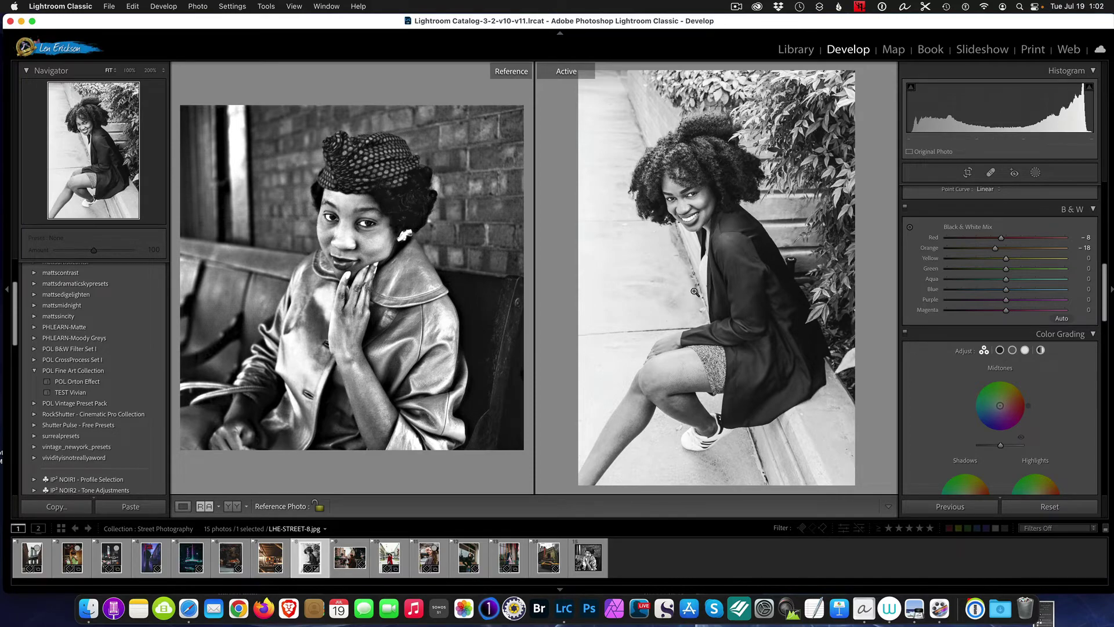
mouse_move(1006, 259)
mouse_down()
mouse_move(916, 260)
mouse_move(1044, 261)
mouse_move(997, 262)
mouse_up()
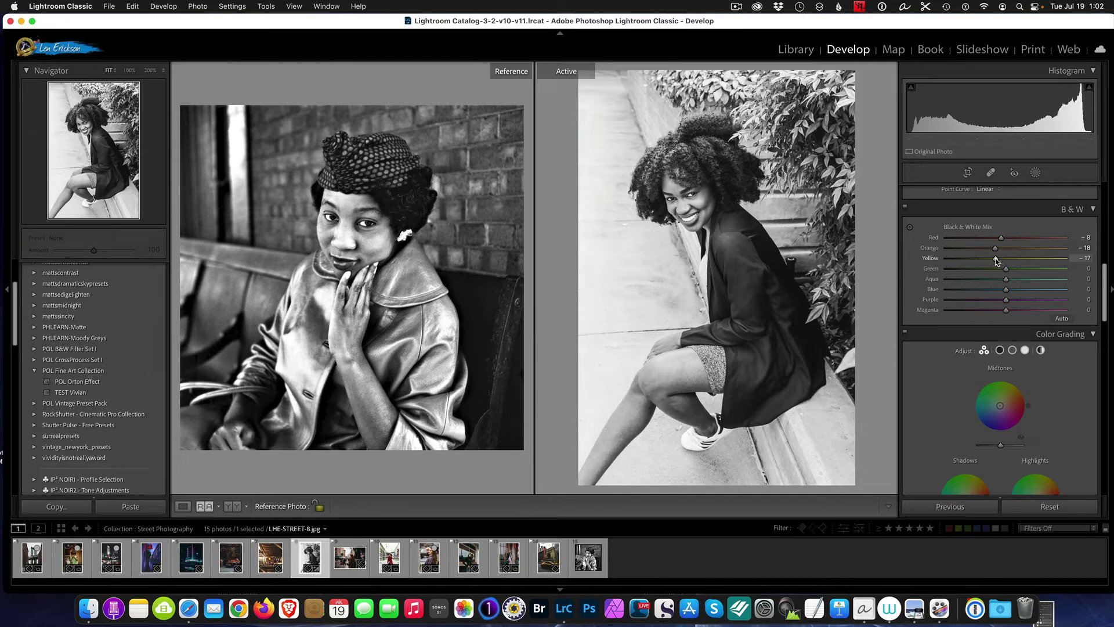
drag(996, 262, 993, 262)
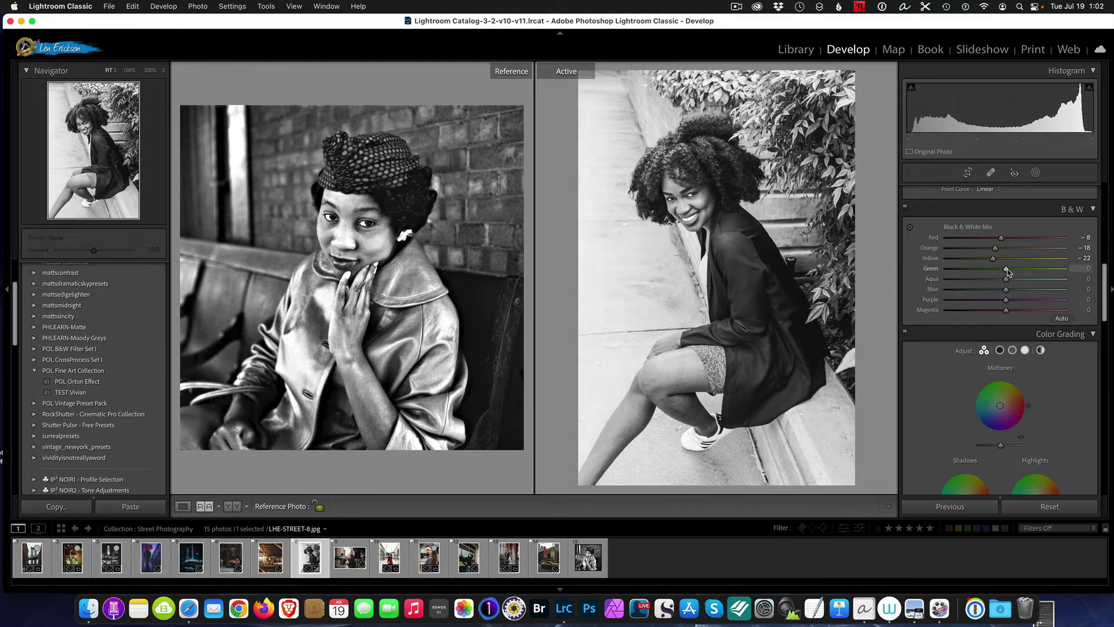
Step: Darken Green to -27 and Aqua to -18 in the Black & White Mix
mouse_move(1007, 270)
mouse_down()
mouse_move(981, 272)
mouse_move(1080, 283)
mouse_move(989, 282)
mouse_move(1003, 282)
mouse_up()
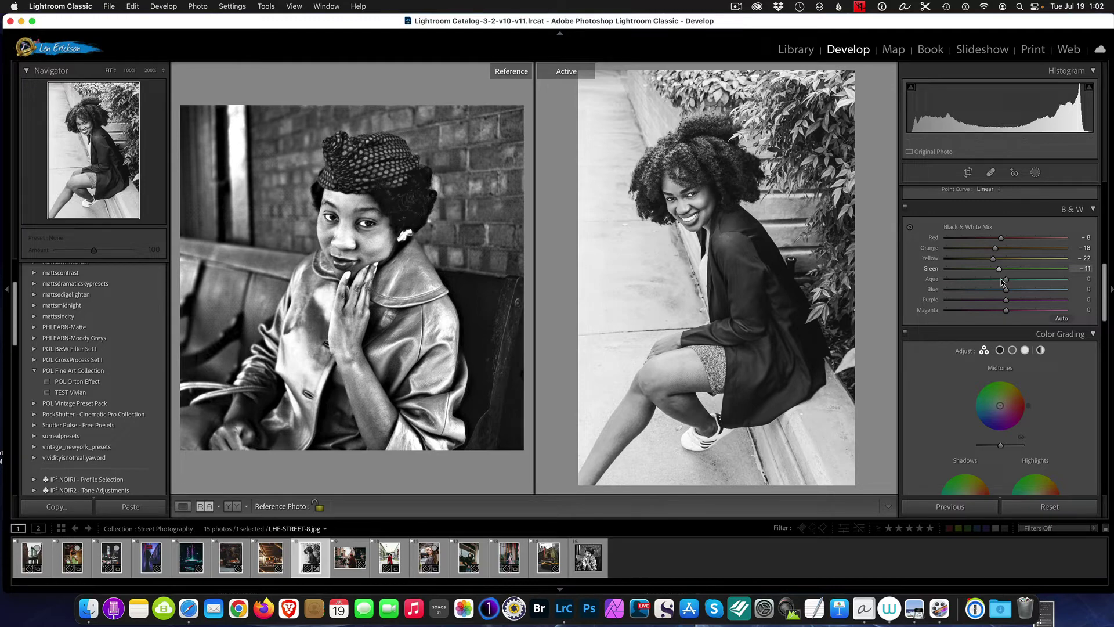
drag(1003, 282, 996, 282)
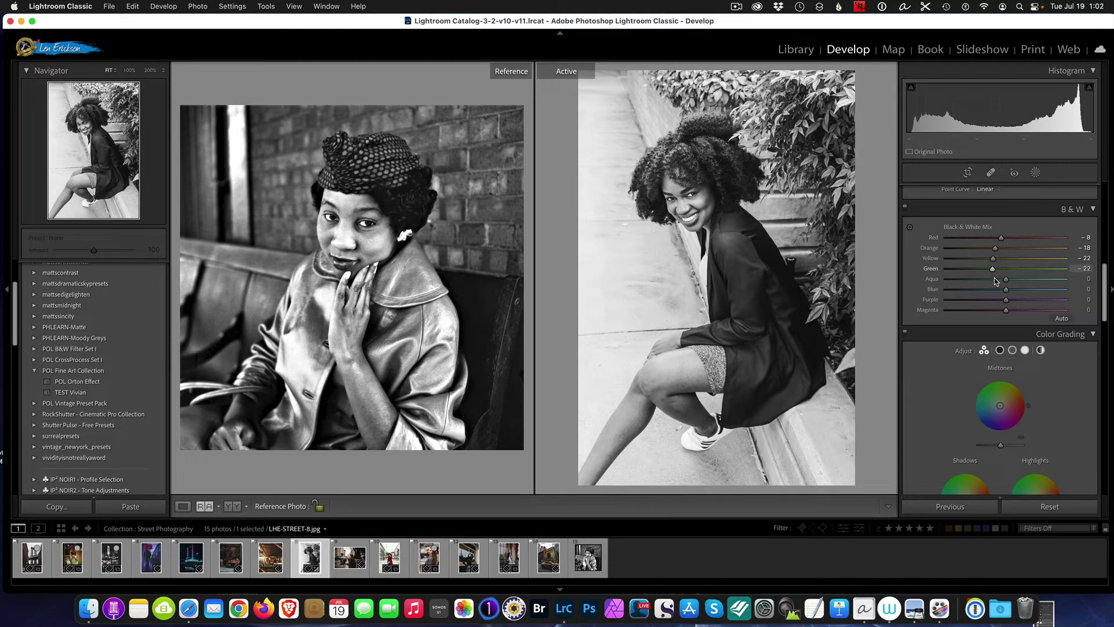
drag(994, 277, 991, 274)
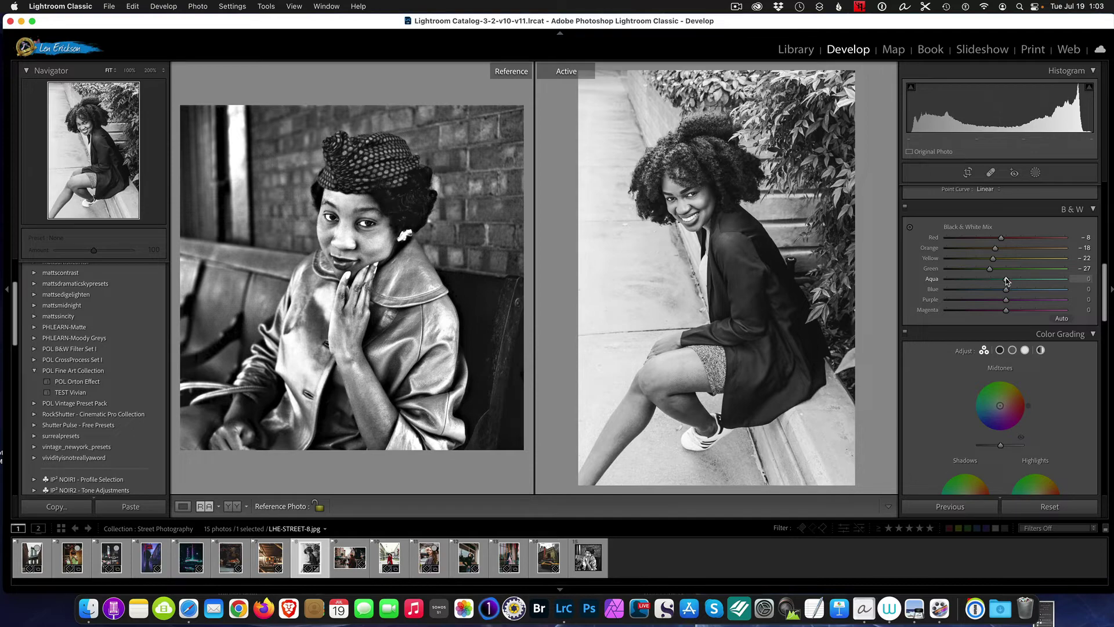
mouse_move(1008, 280)
mouse_down()
mouse_move(902, 282)
mouse_move(997, 291)
mouse_up()
Step: Lighten the mix's Purple to +17 and Magenta to +4
drag(1007, 299, 1014, 301)
drag(1005, 311, 1010, 311)
drag(1009, 311, 1008, 312)
Step: Set the Detail panel's Sharpening Amount to 29
drag(1110, 279, 1113, 354)
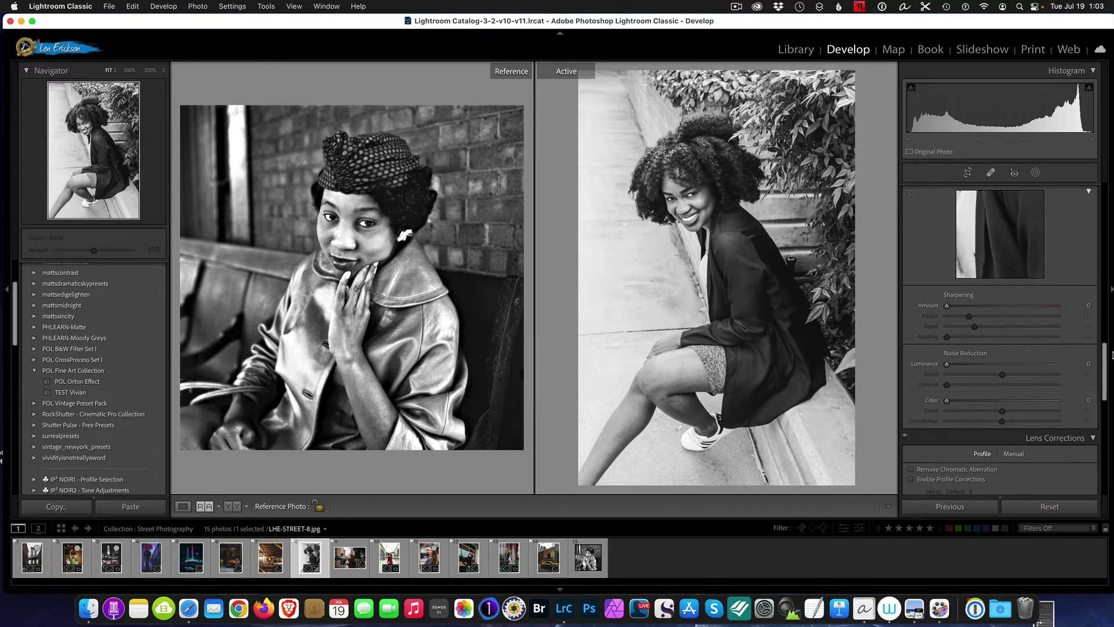
drag(946, 305, 965, 307)
drag(1104, 360, 1106, 455)
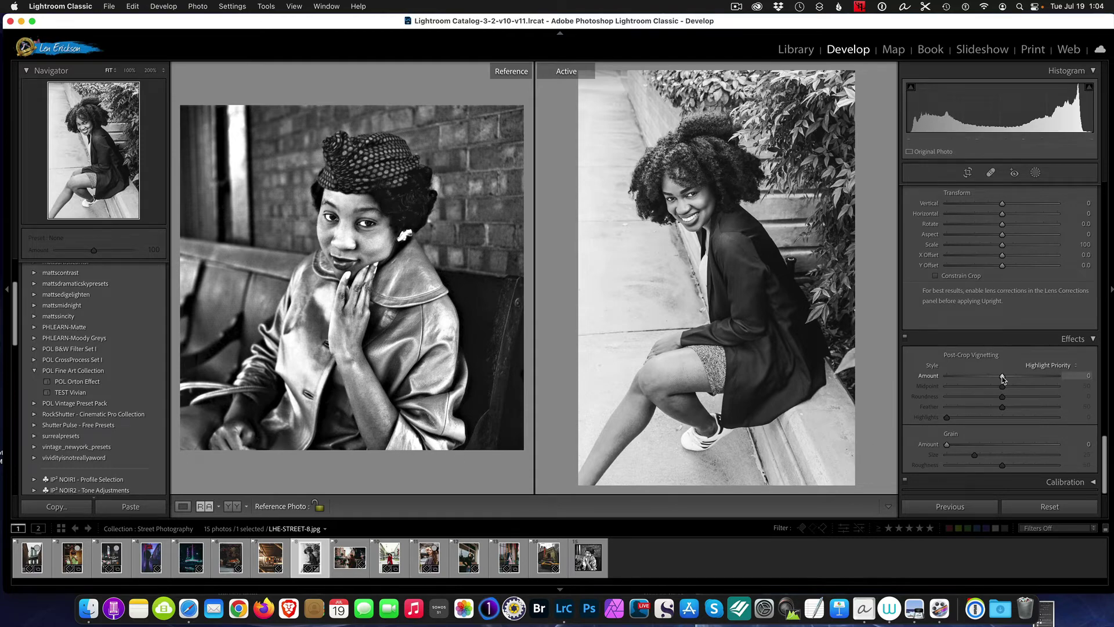
Step: Apply a -29 post-crop vignette, then compare the image with Effects off and on
mouse_move(1002, 378)
mouse_down()
mouse_move(965, 381)
mouse_move(987, 381)
mouse_up()
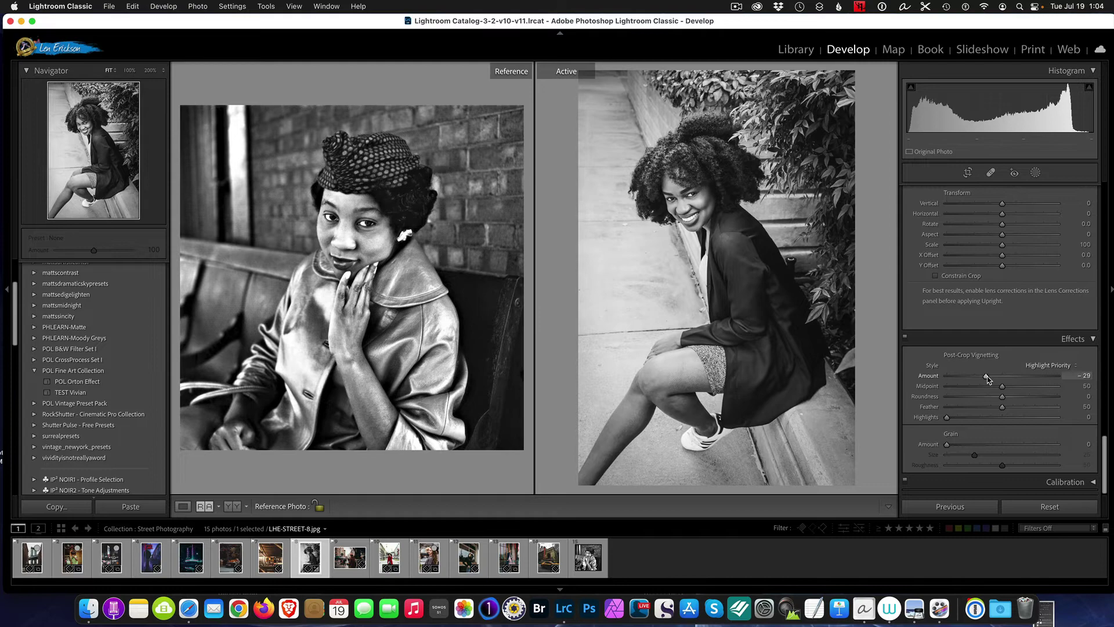
click(905, 337)
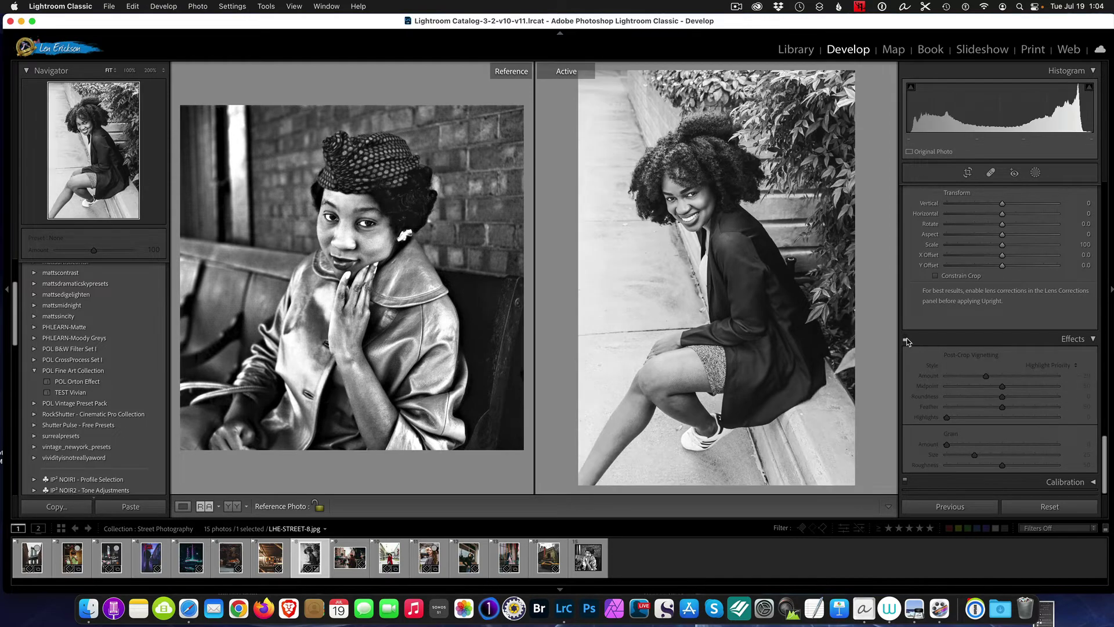
click(905, 337)
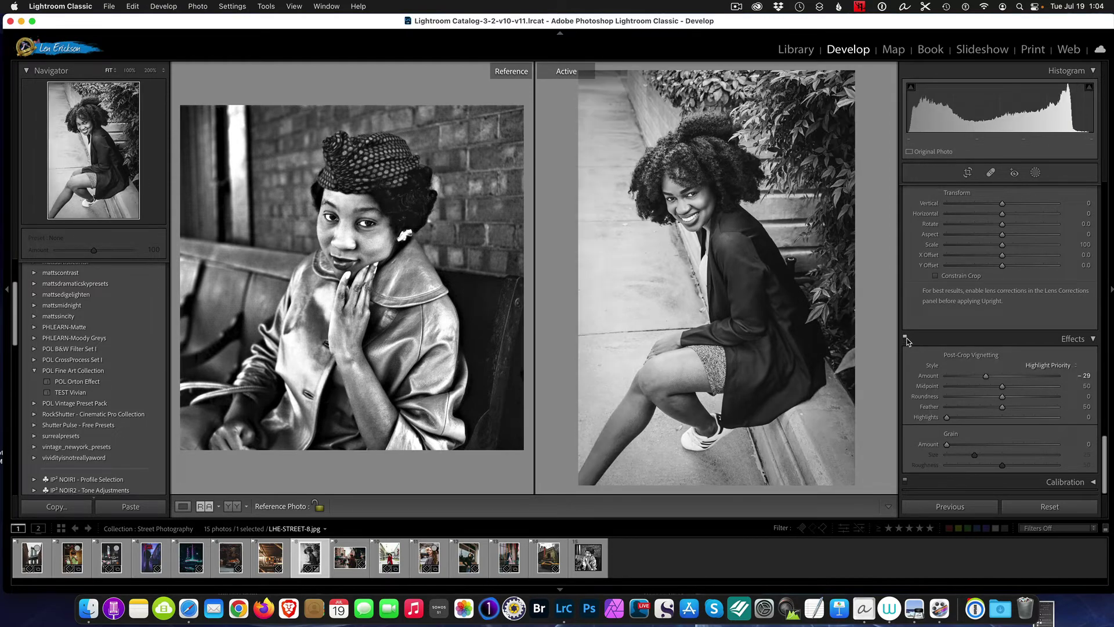
click(905, 337)
click(905, 337)
Step: Bring up the + options menu beside the Presets header
scroll(119, 336, up, 5)
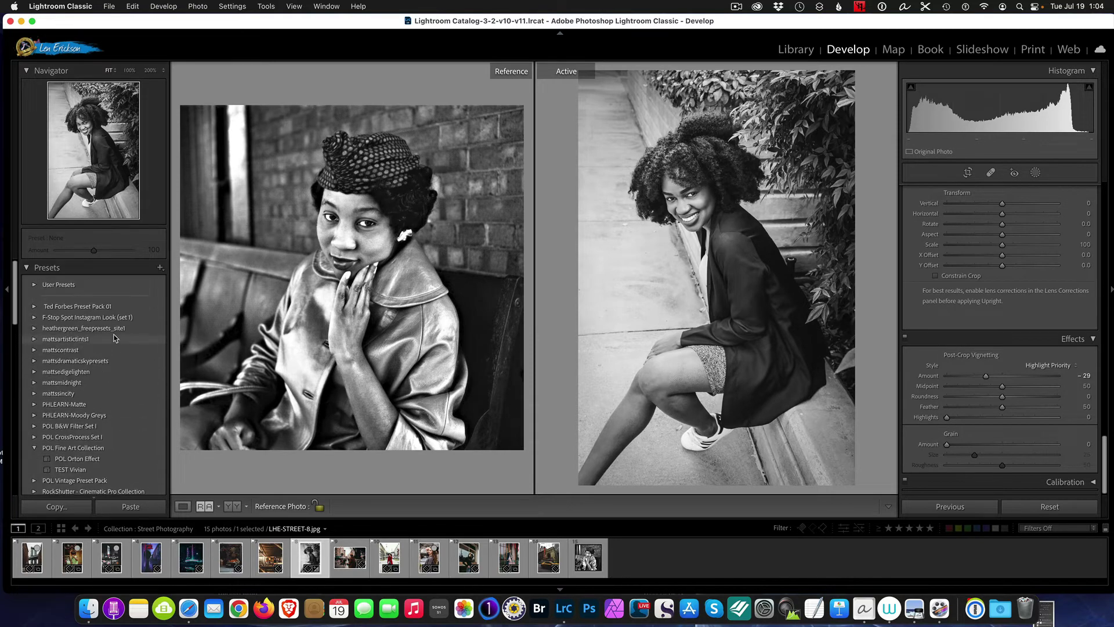
click(159, 270)
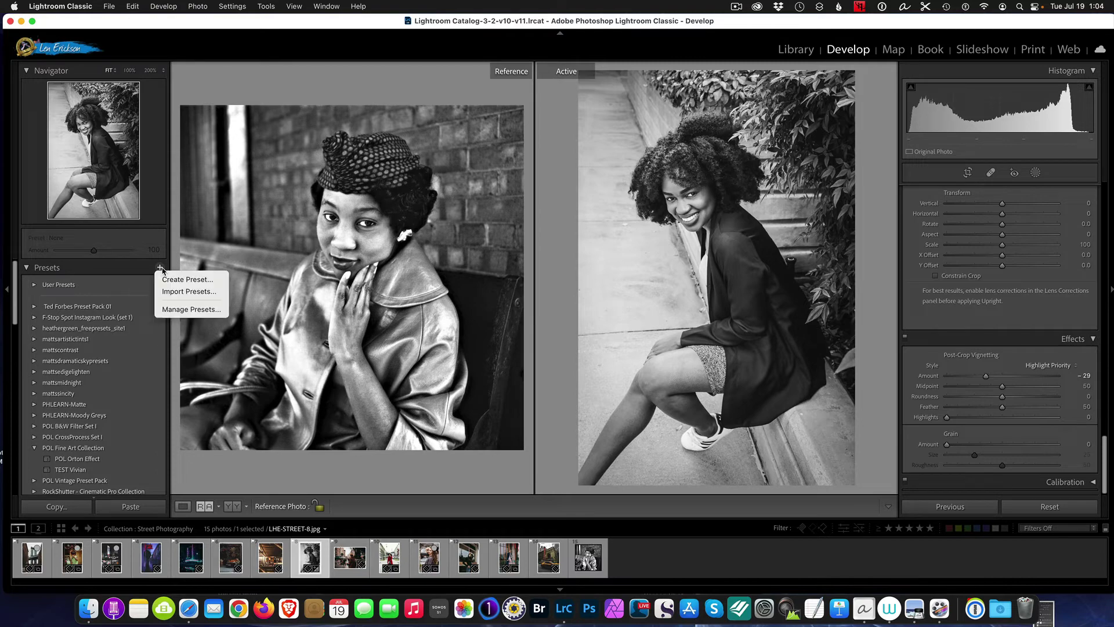
click(162, 271)
click(161, 271)
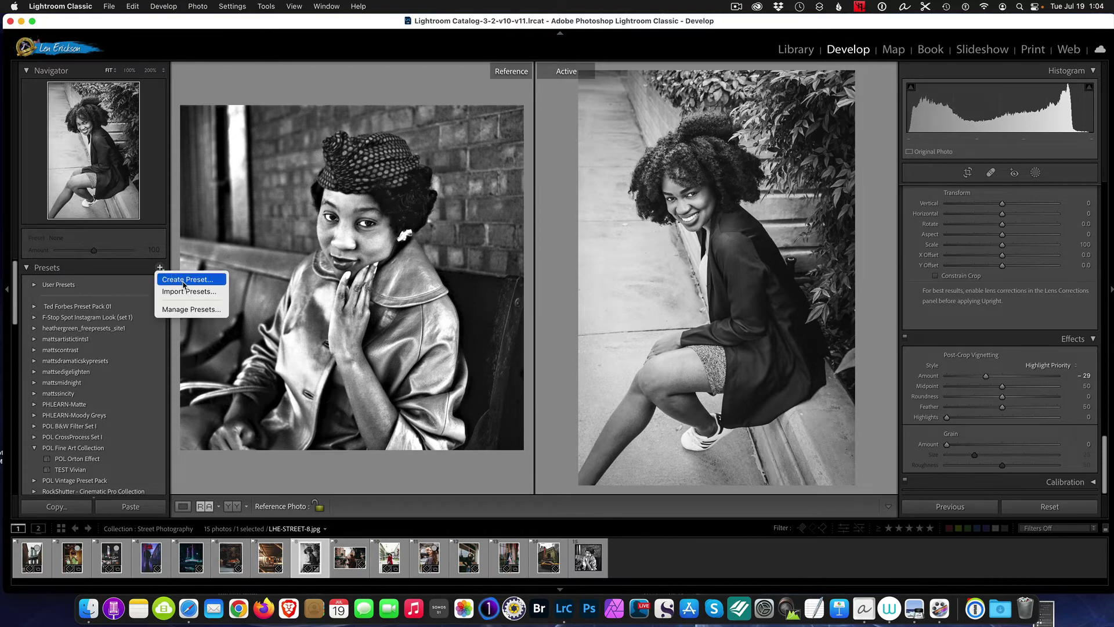
Step: Name the new develop preset TEST2 in POL Fine Art Collection with every setting ticked
click(184, 280)
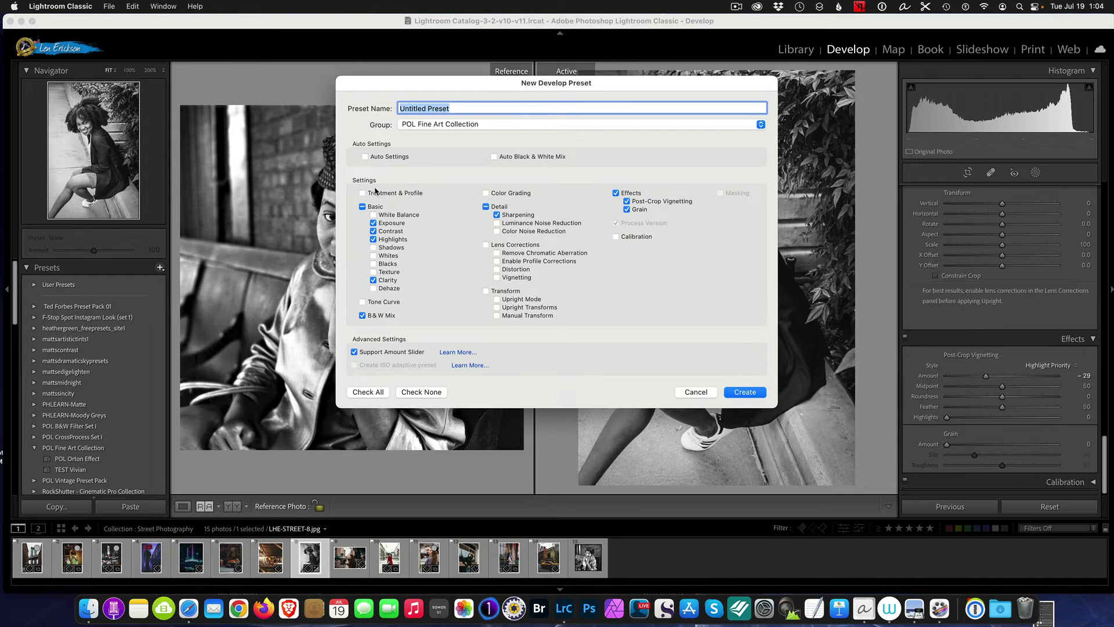
text(TEST2)
click(360, 195)
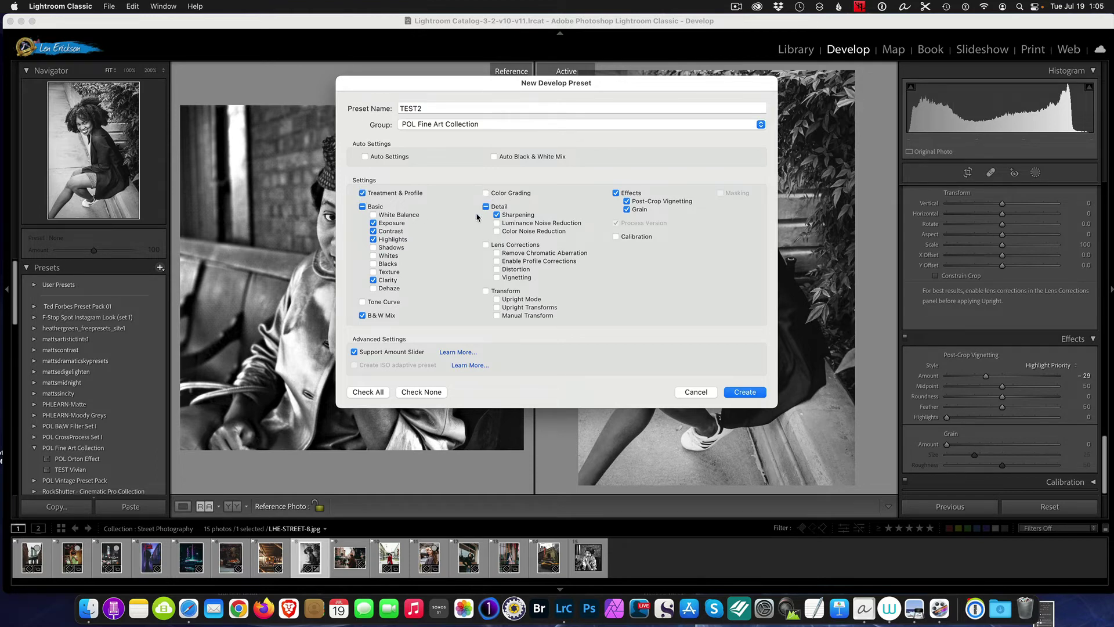
click(380, 393)
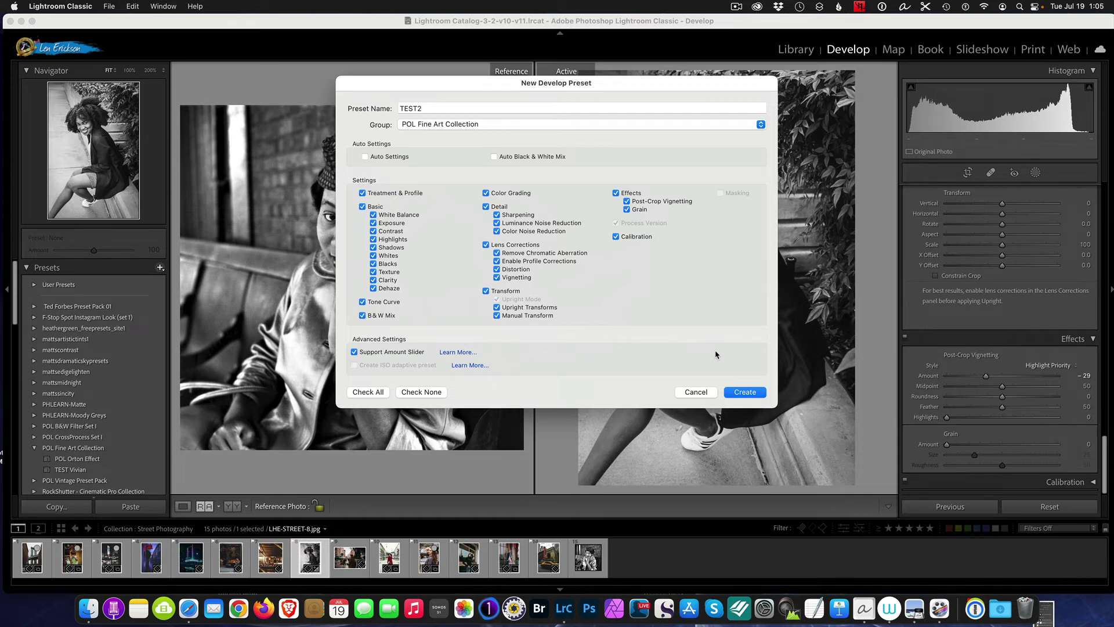
Step: Save the TEST2 preset, reset LHE-STREET-8 to colour, and go back to the Library grid
click(747, 393)
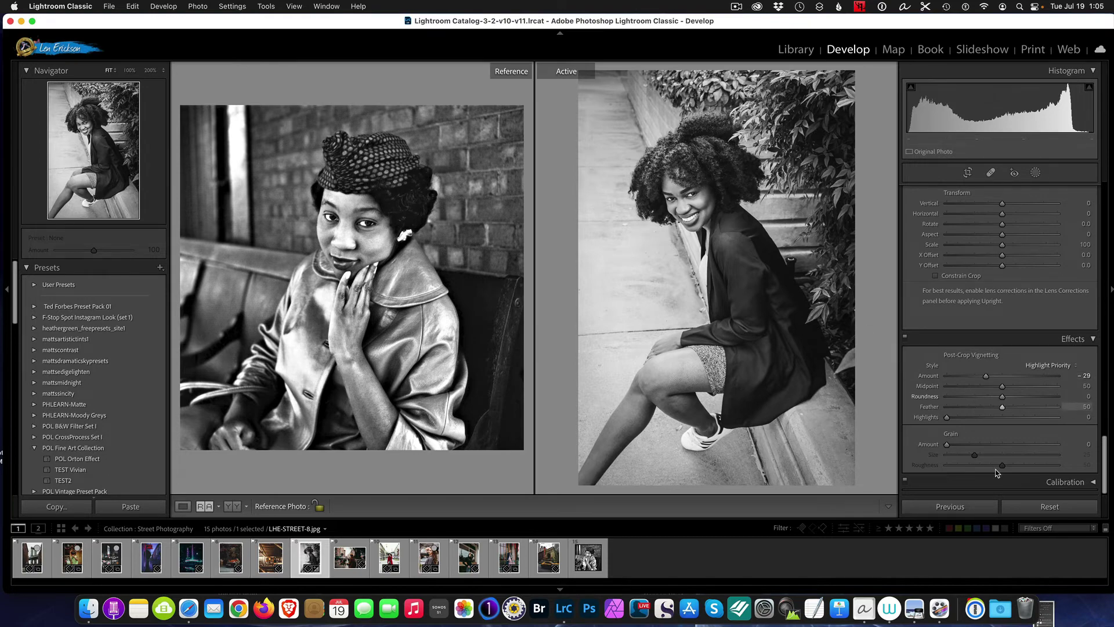
click(1031, 509)
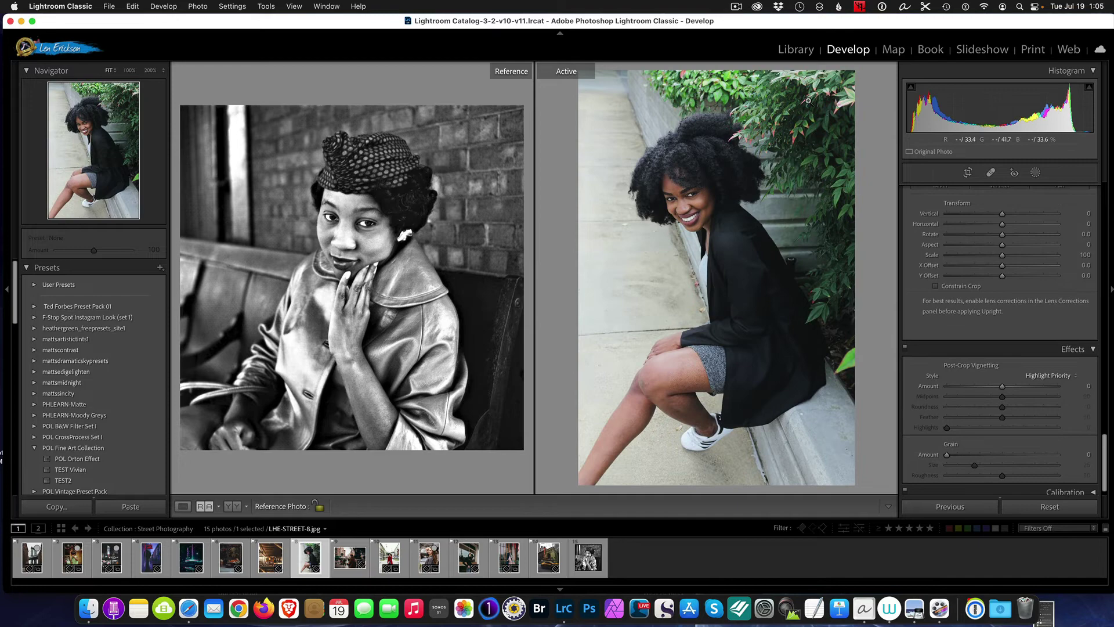
click(797, 47)
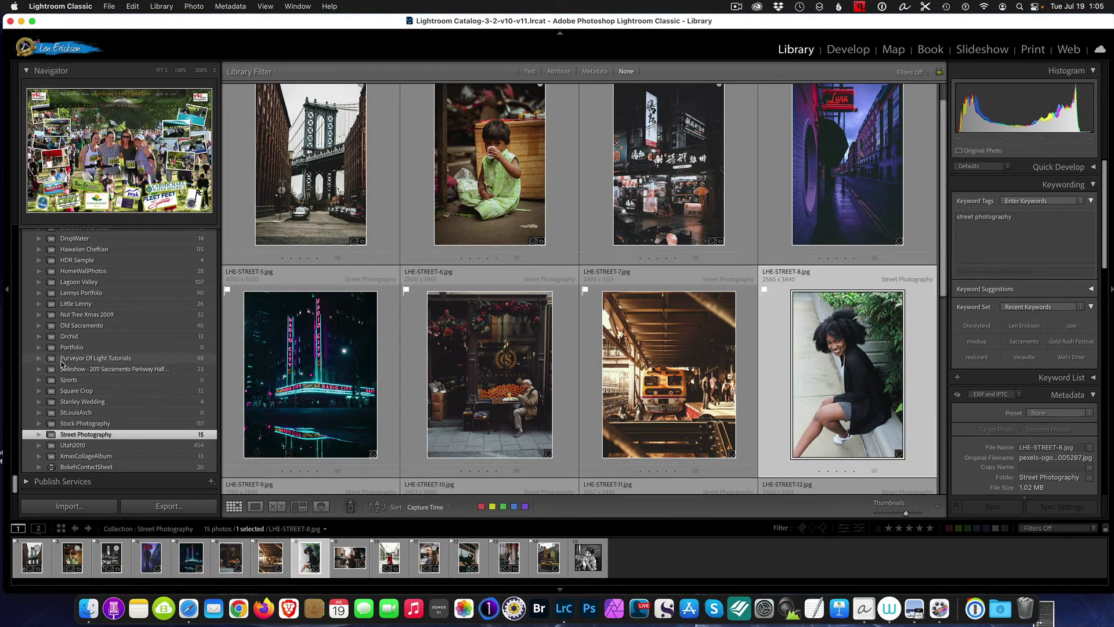
scroll(62, 362, up, 3)
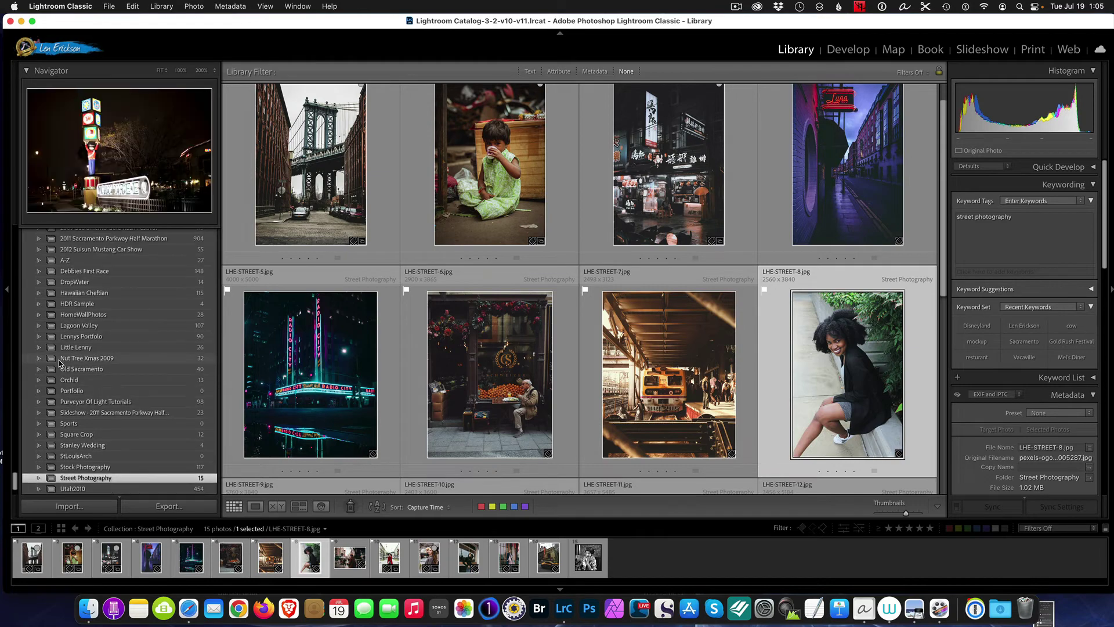
scroll(68, 367, up, 5)
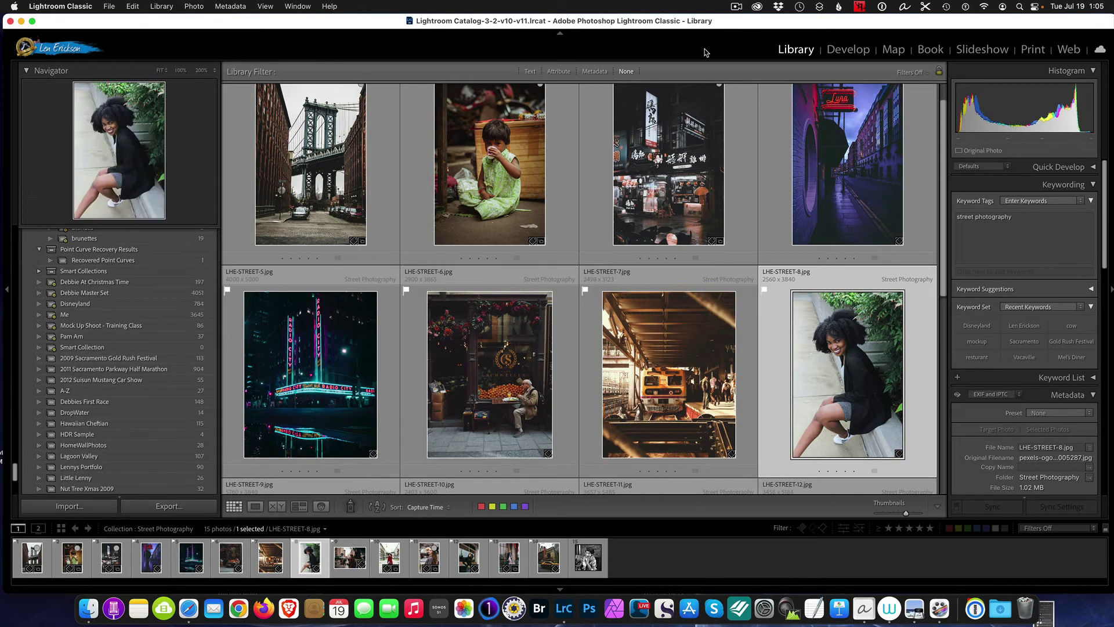
Step: Apply TEST2 to LHE-STREET-8 in Develop Loupe view, then return to the Library grid
click(846, 52)
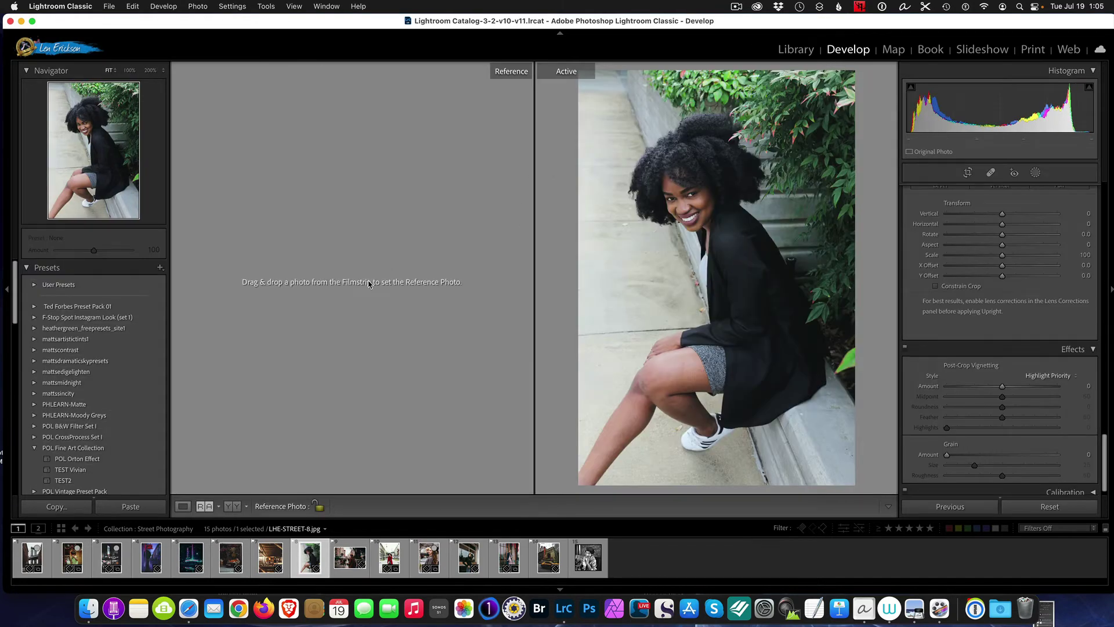
click(183, 506)
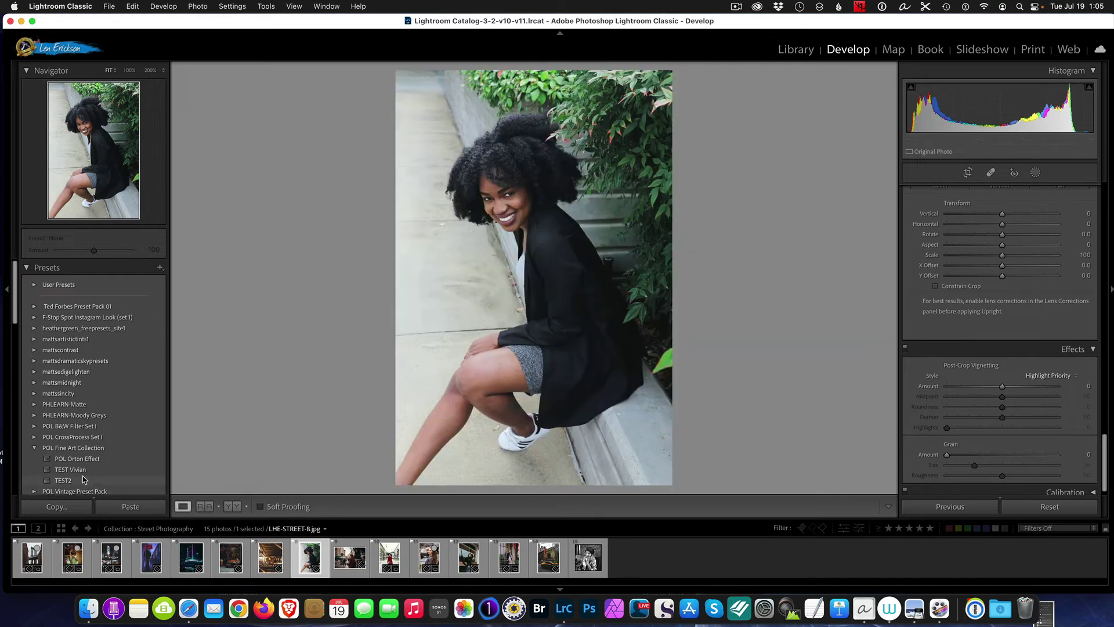
scroll(59, 453, down, 1)
click(63, 467)
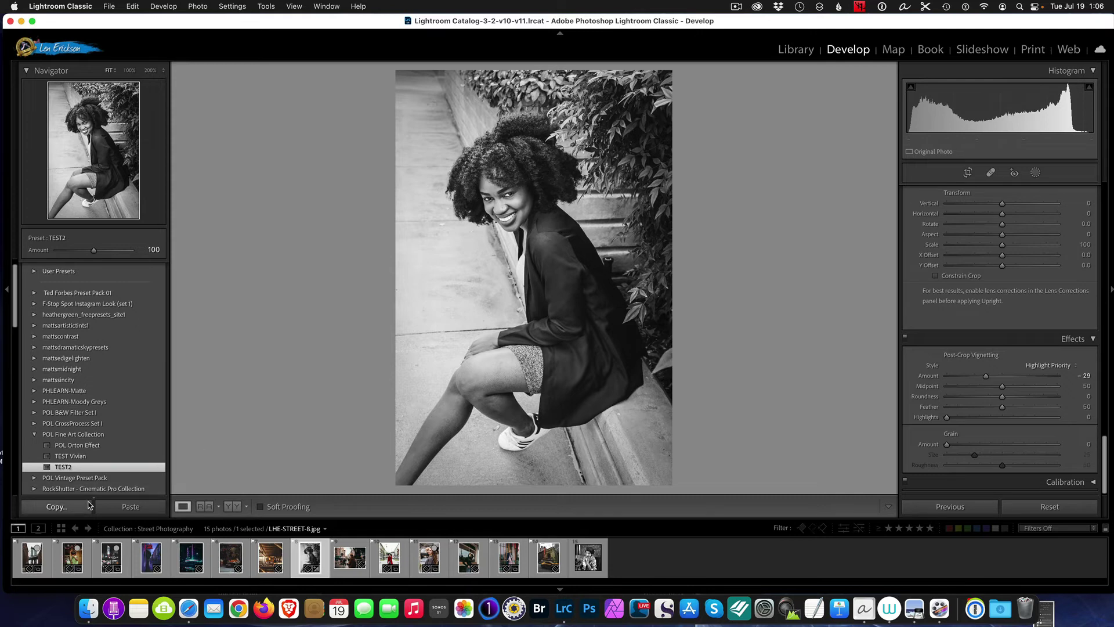
click(804, 46)
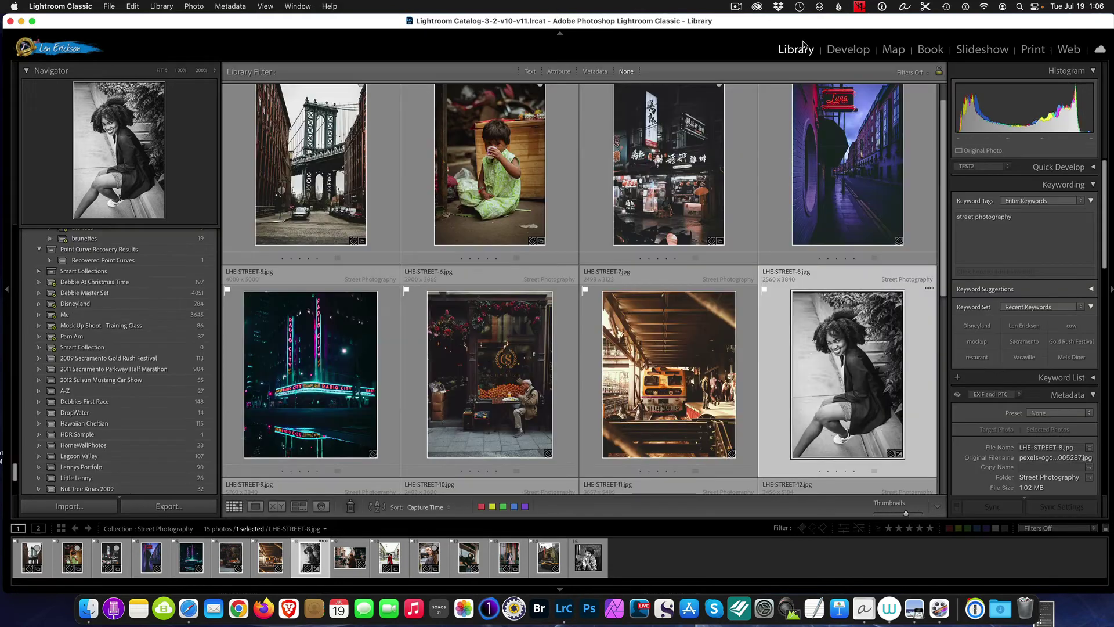
Step: Apply the TEST2 preset to LHE-STREET-2, the child drinking from a cup
scroll(574, 266, up, 1)
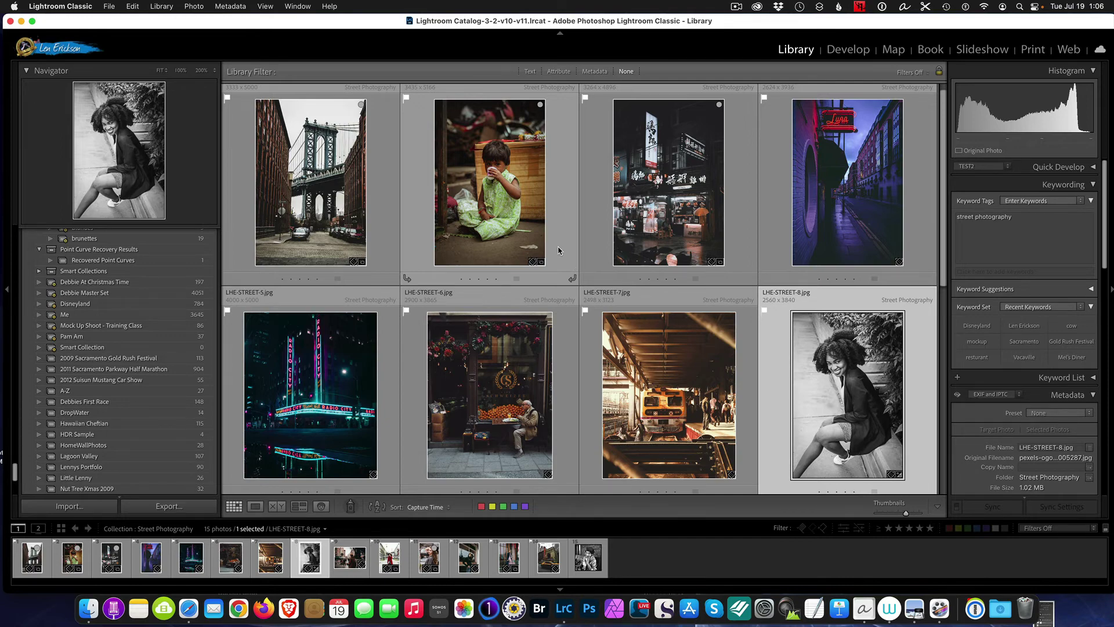
click(478, 152)
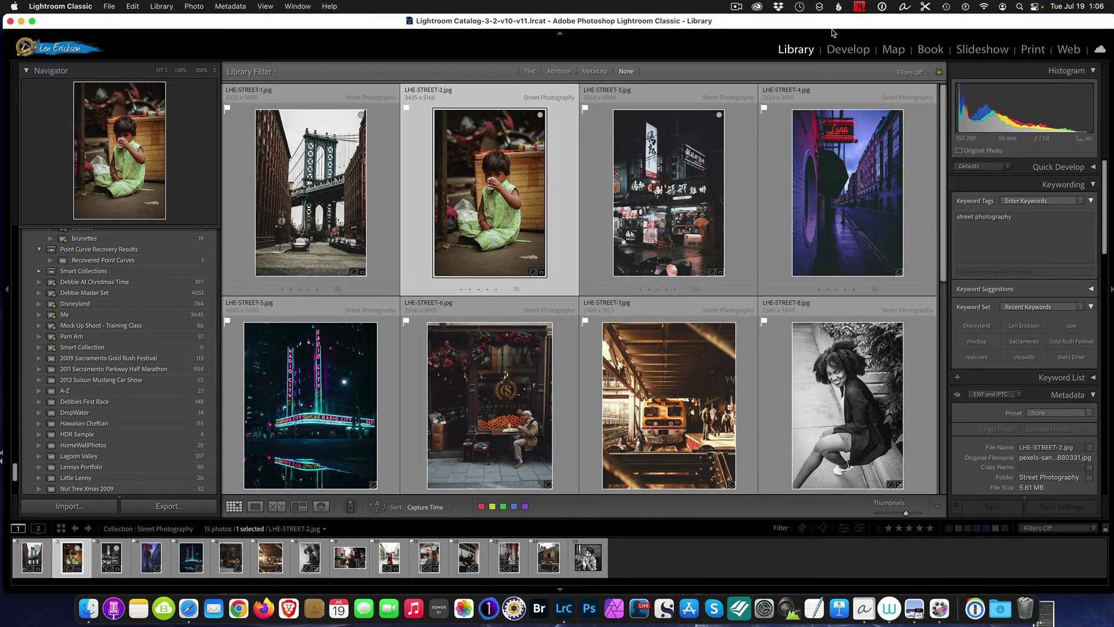
click(848, 50)
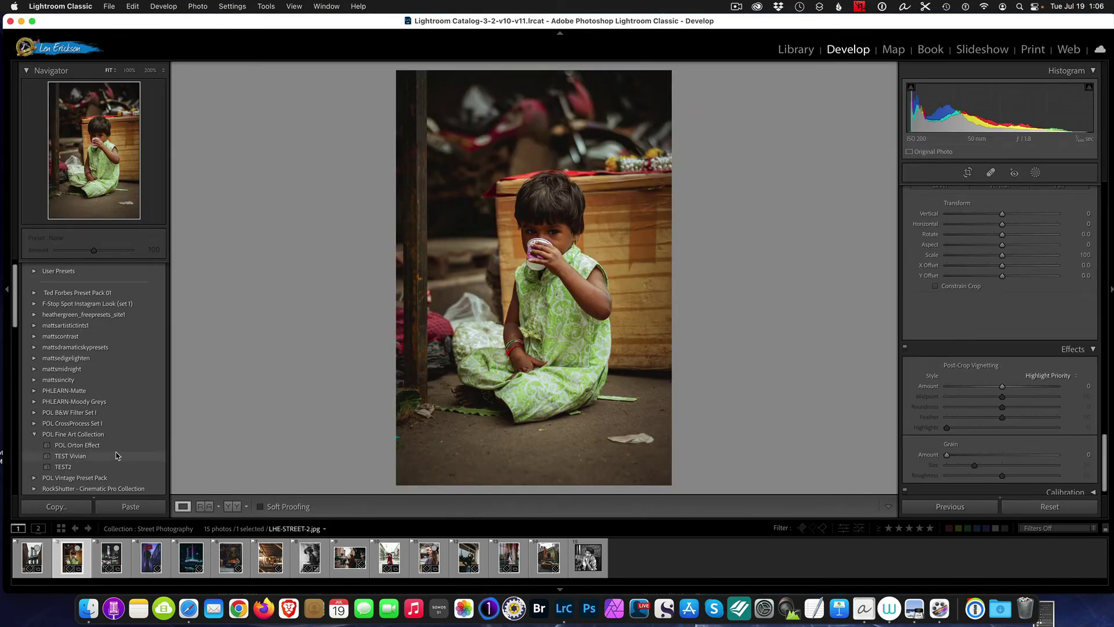
click(63, 467)
click(63, 467)
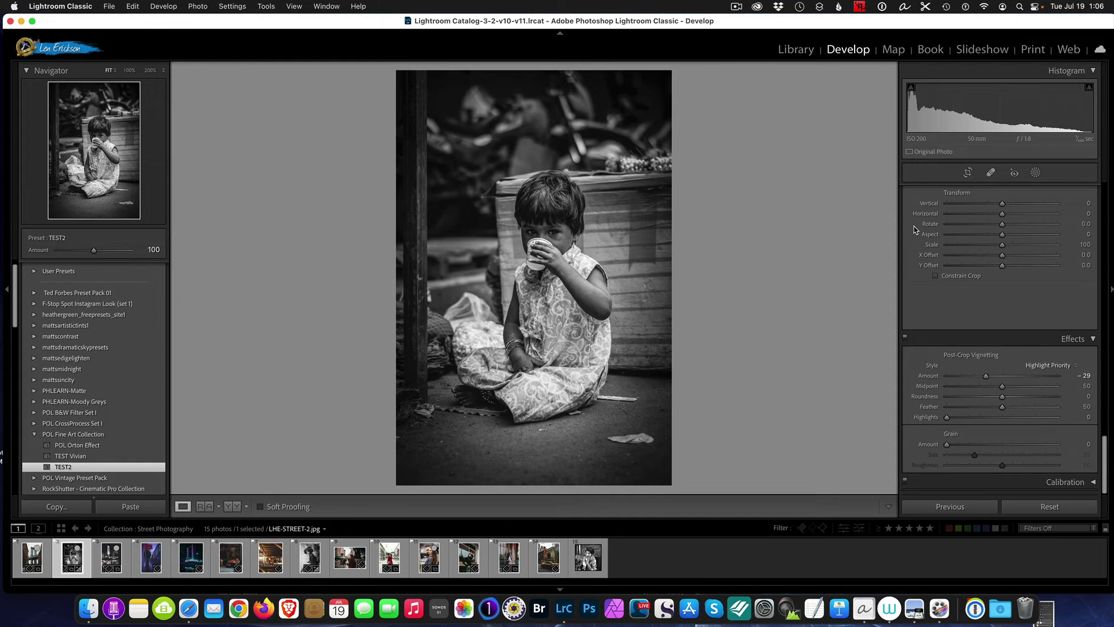
Step: Toggle the Before view twice to compare with the colour original, then return to Library
key(backslash)
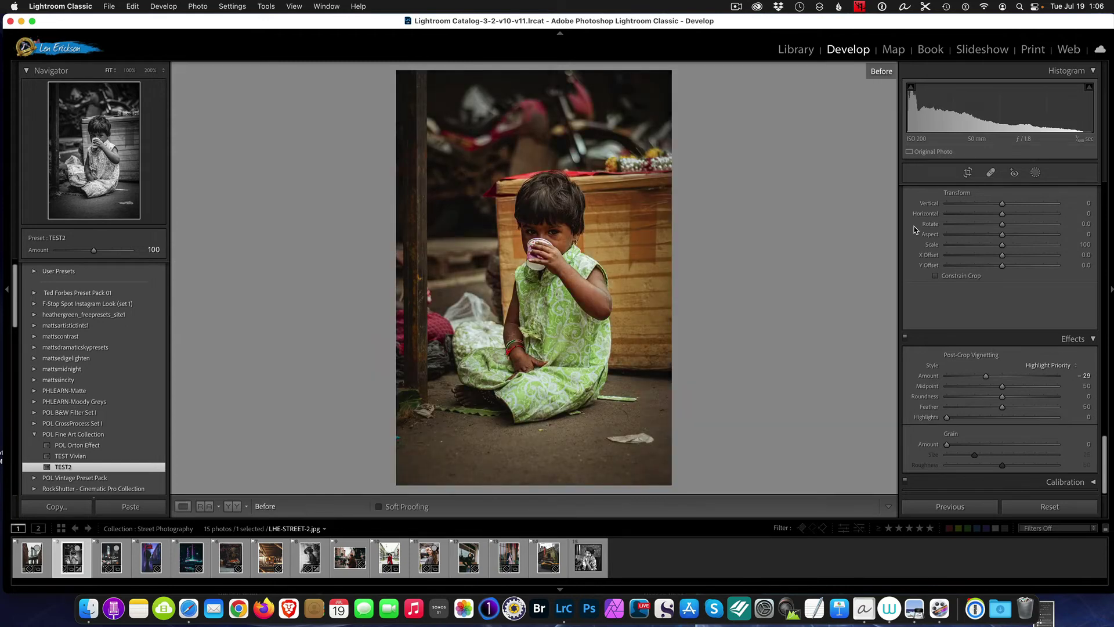
key(backslash)
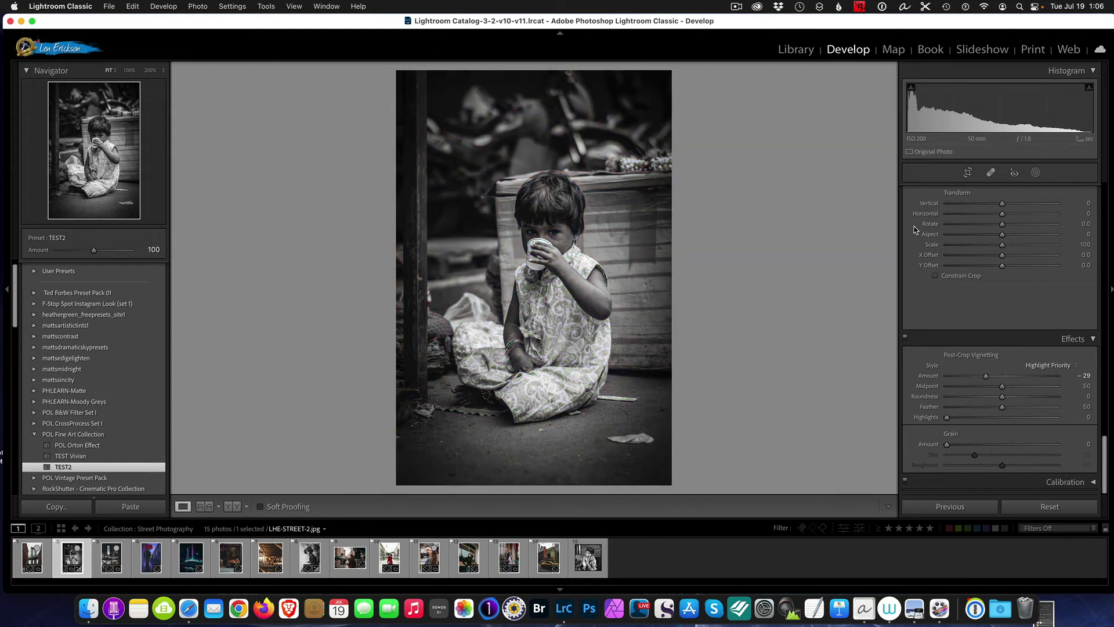
key(backslash)
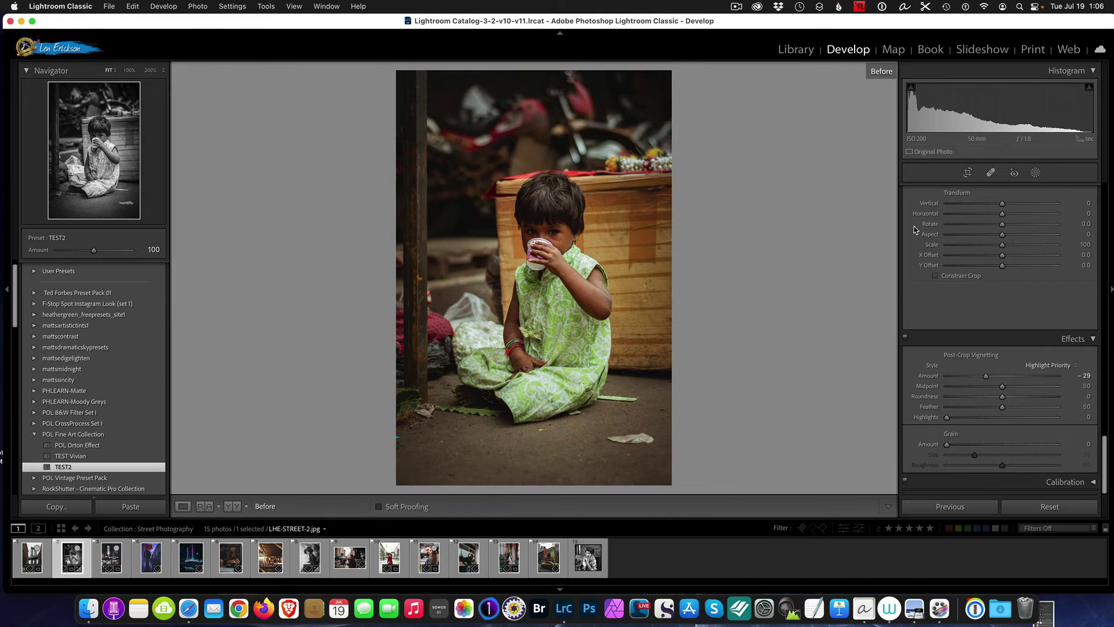
key(backslash)
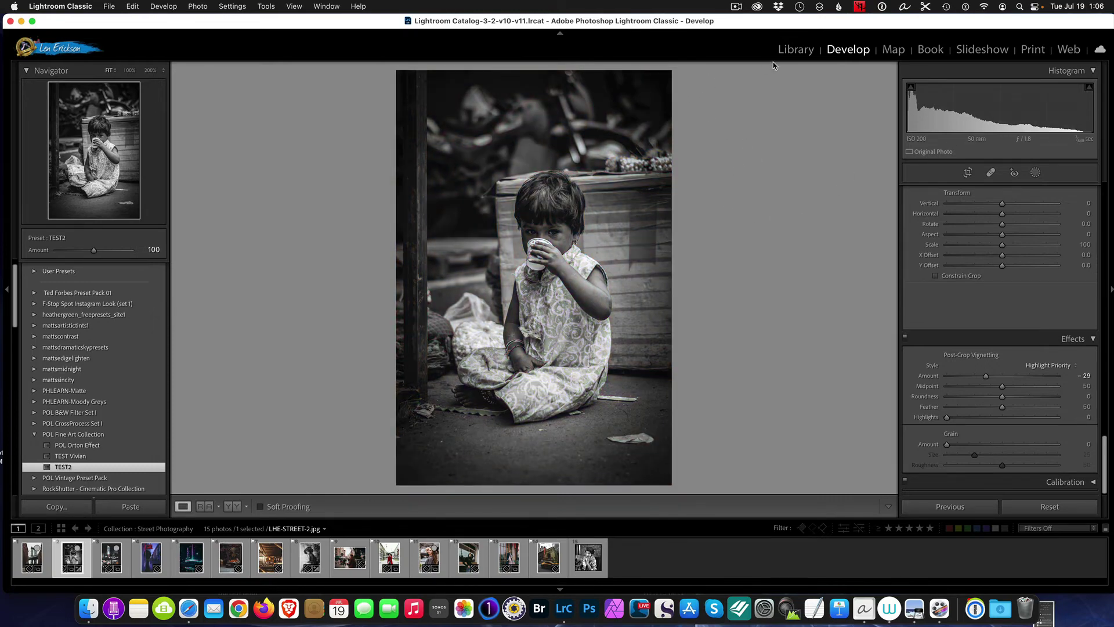
click(792, 52)
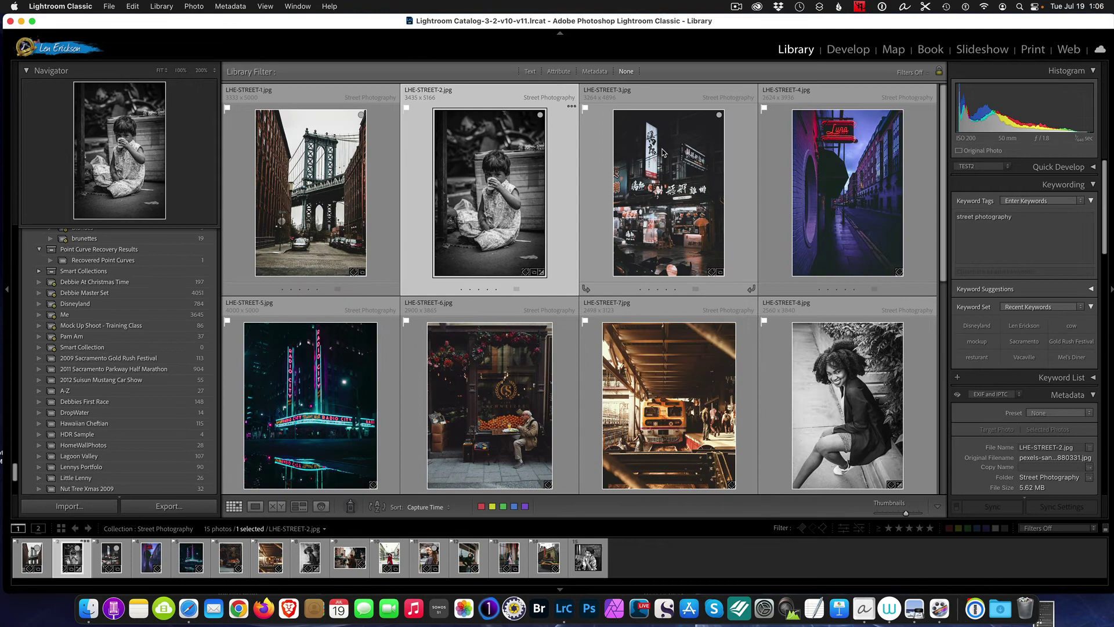
Step: Apply TEST2 to the neon night photo LHE-STREET-3 in Develop, then return to Library
click(673, 246)
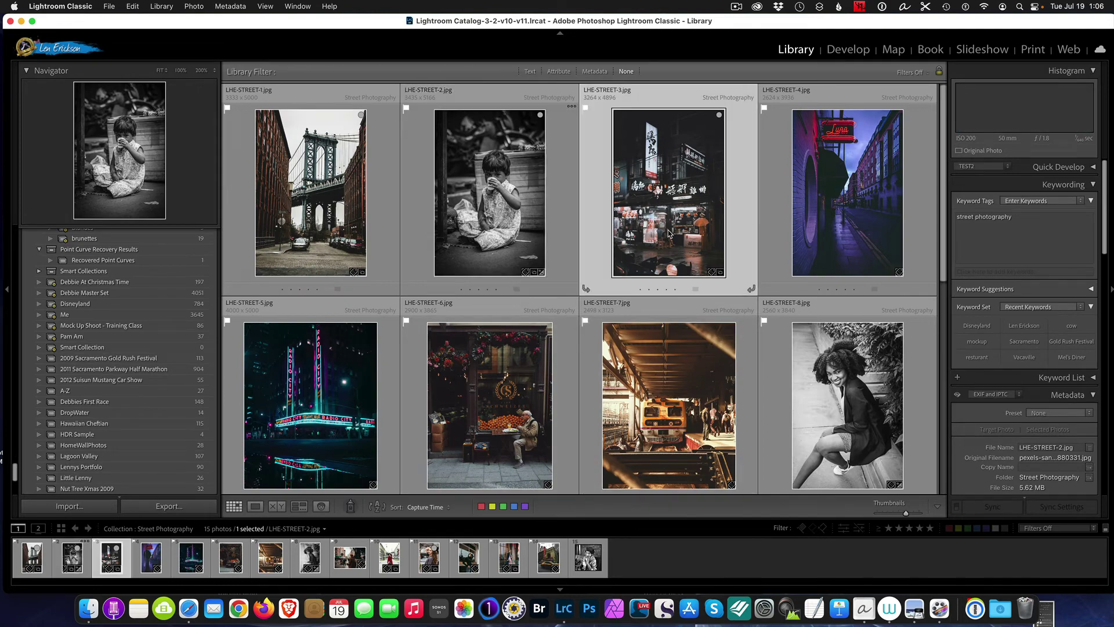
click(847, 51)
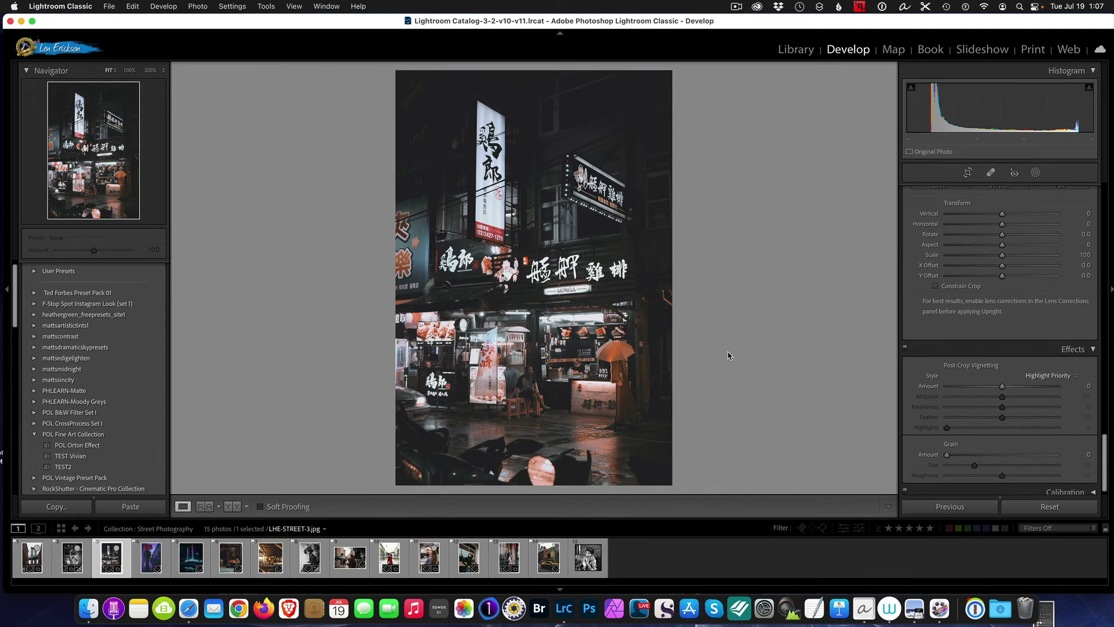
click(50, 467)
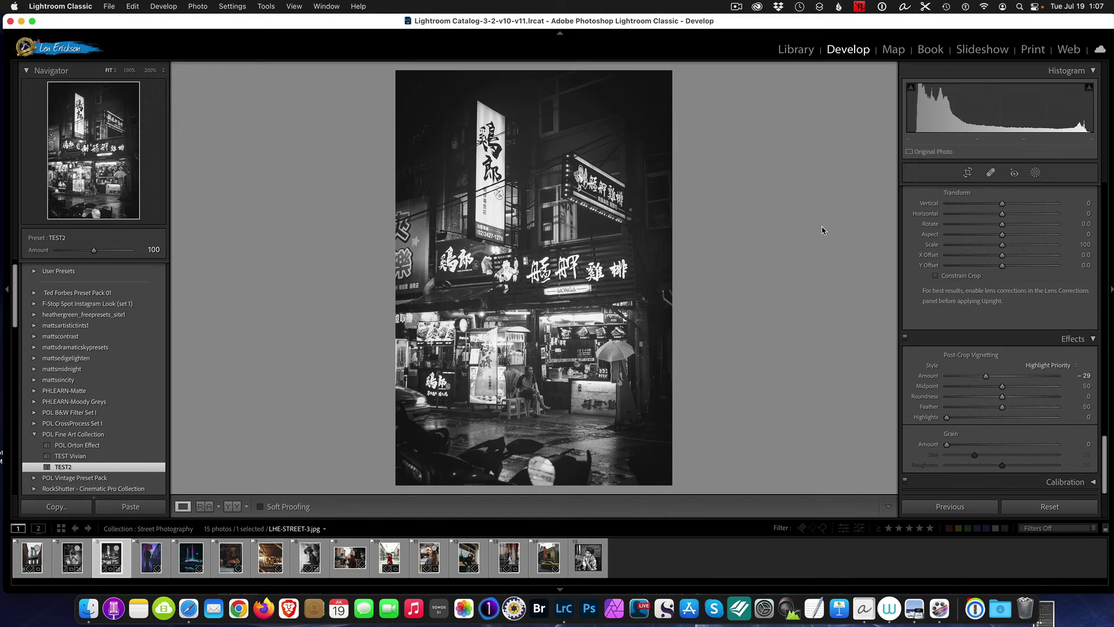
click(789, 51)
Step: Apply TEST2 to café photo LHE-STREET-6 and compare it against the colour original
scroll(652, 317, down, 2)
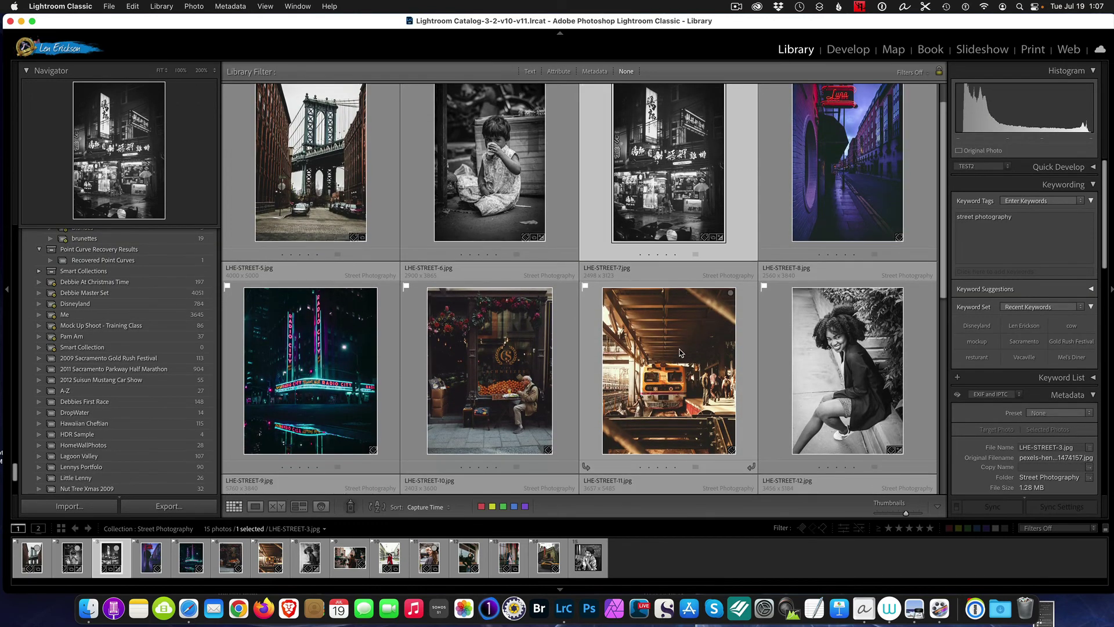
click(515, 348)
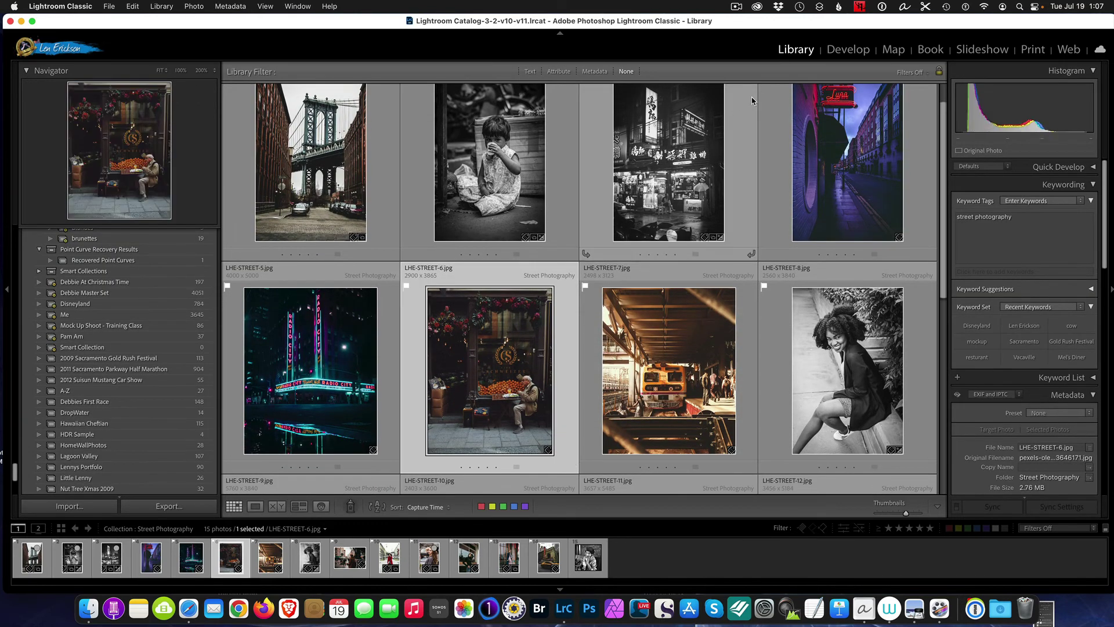
click(845, 51)
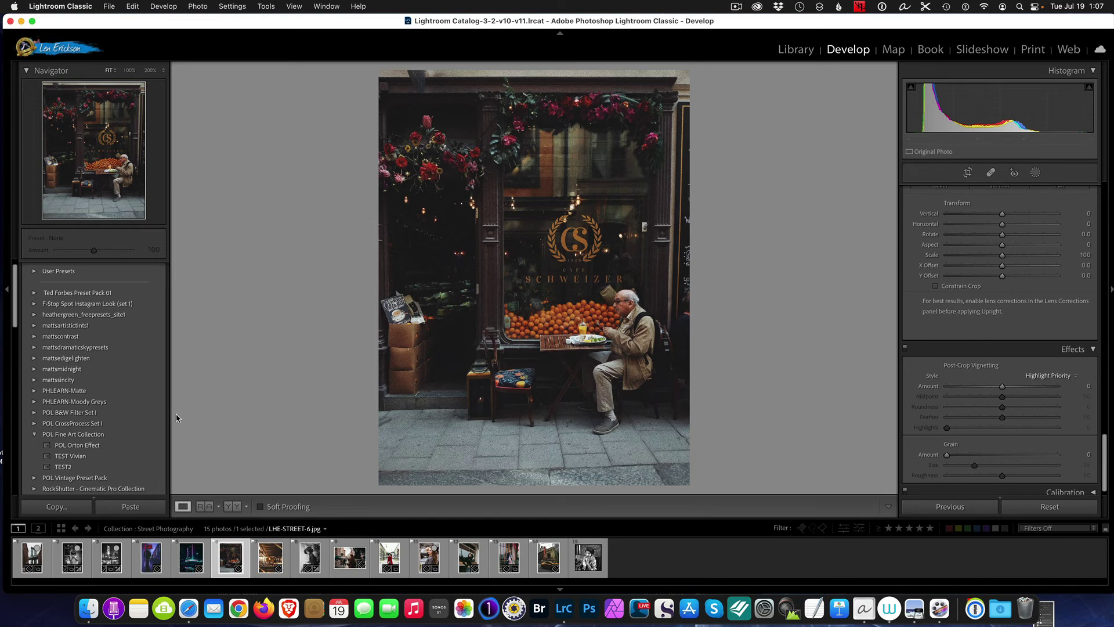
click(67, 468)
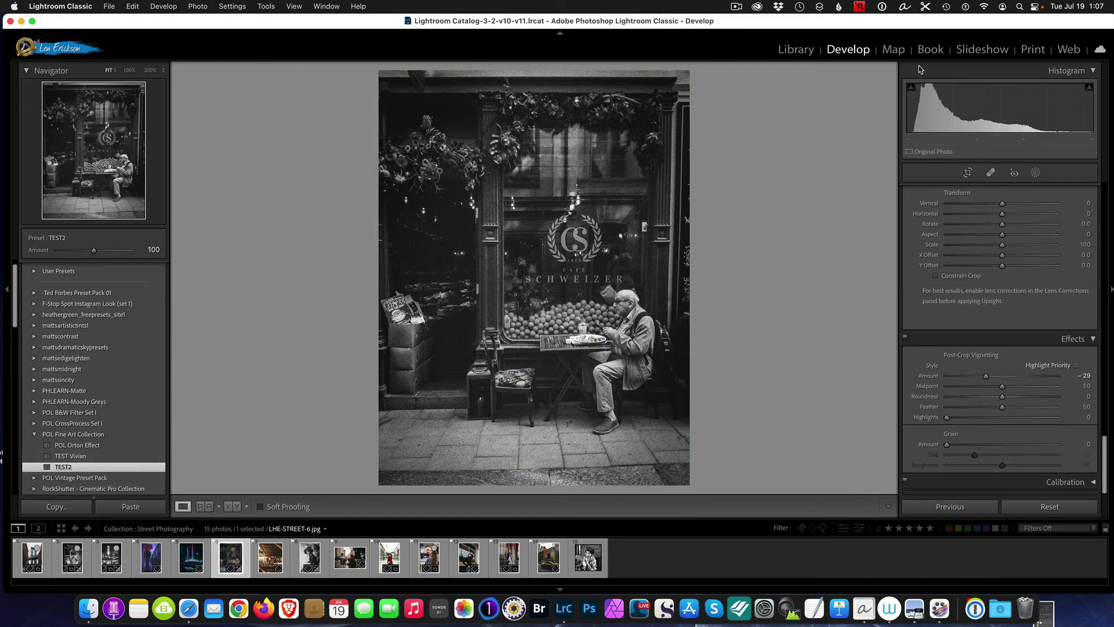
key(backslash)
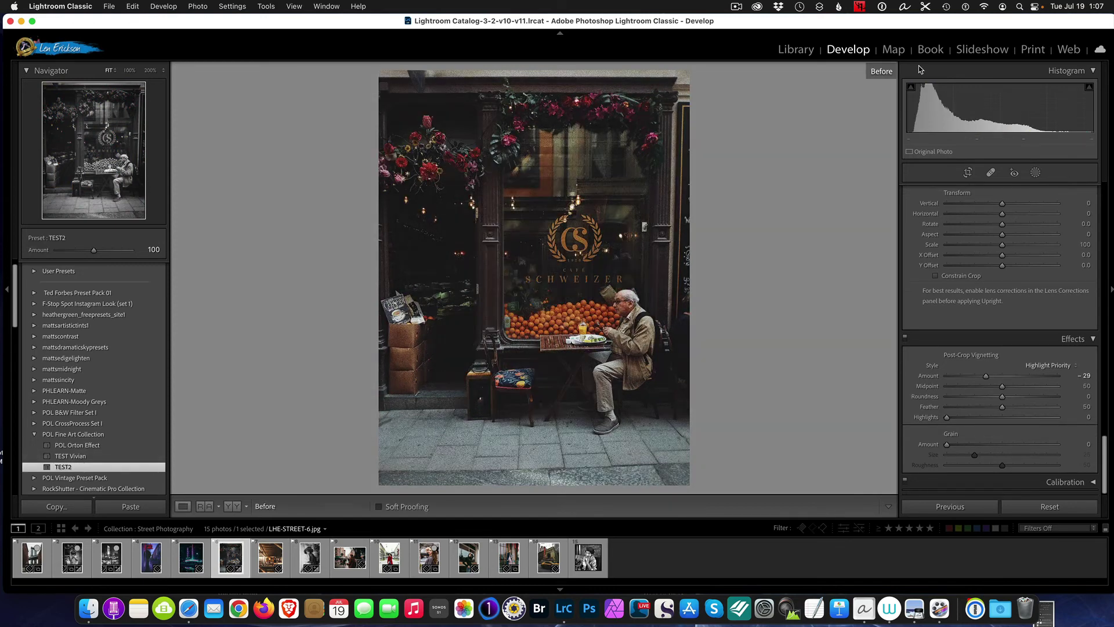
key(backslash)
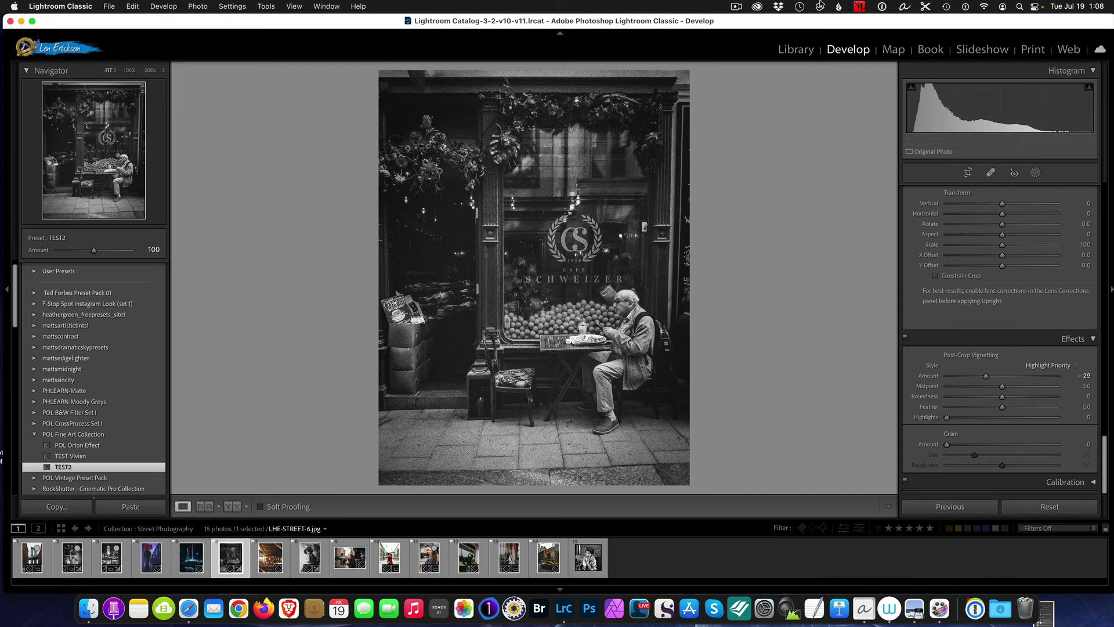
Step: Back in the grid, give LHE-STREET-9, the hatted guitar player, the TEST2 preset
click(791, 50)
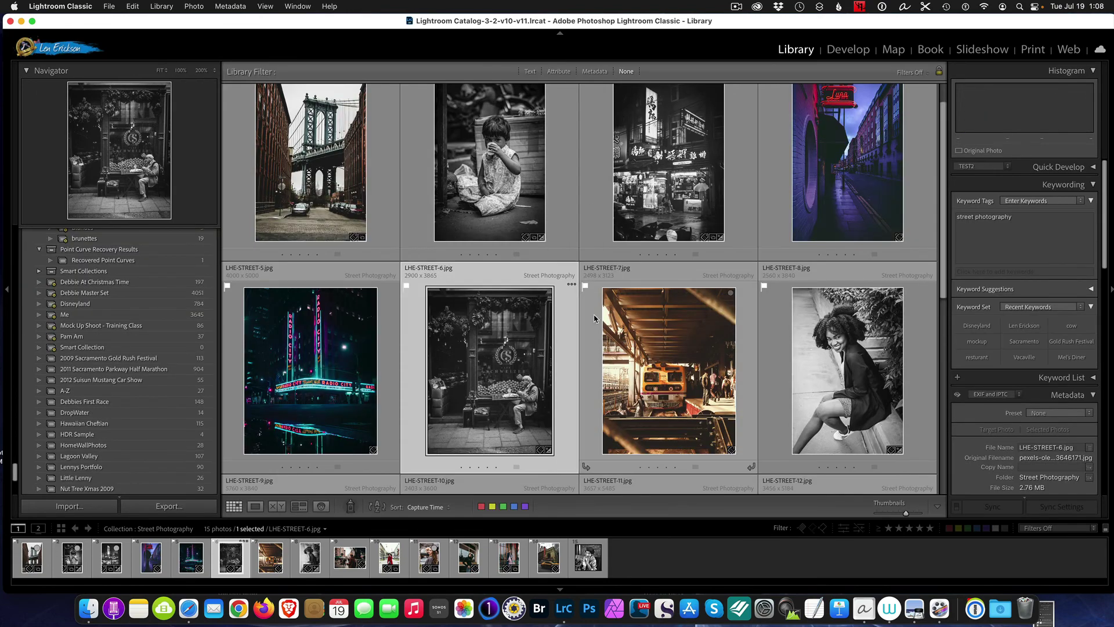
scroll(600, 319, down, 2)
scroll(518, 334, down, 3)
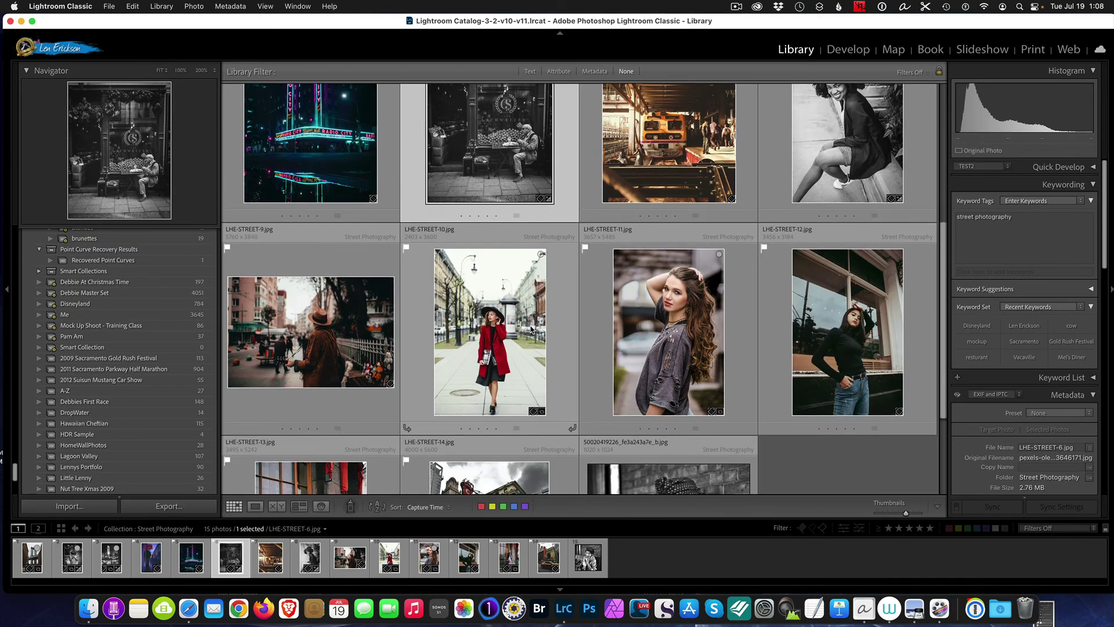
scroll(529, 335, down, 1)
scroll(528, 334, down, 1)
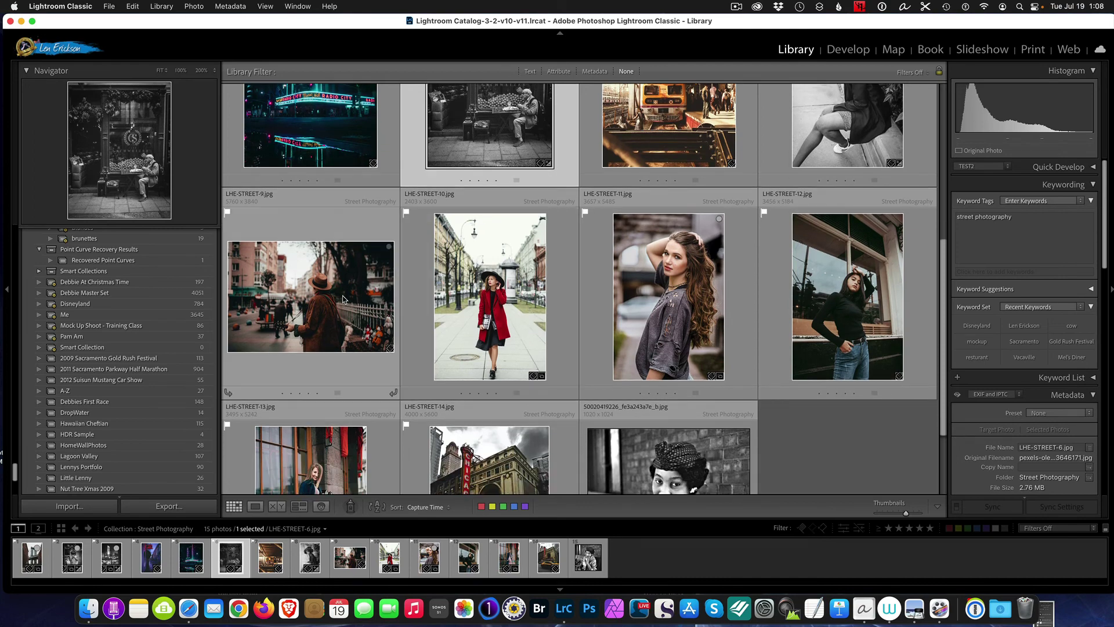
click(351, 278)
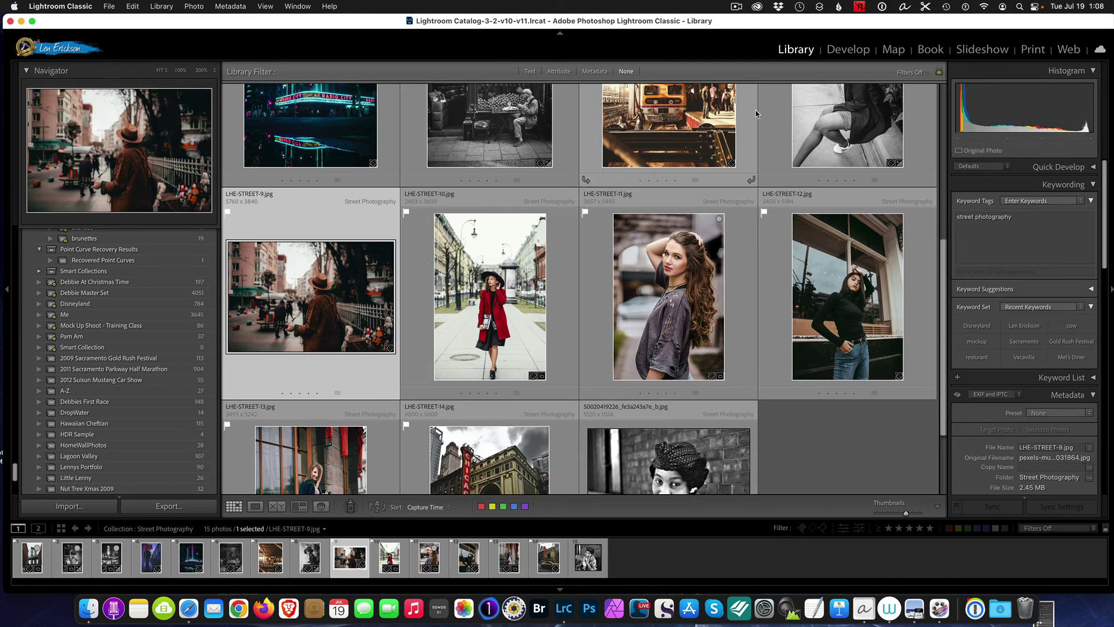
click(846, 51)
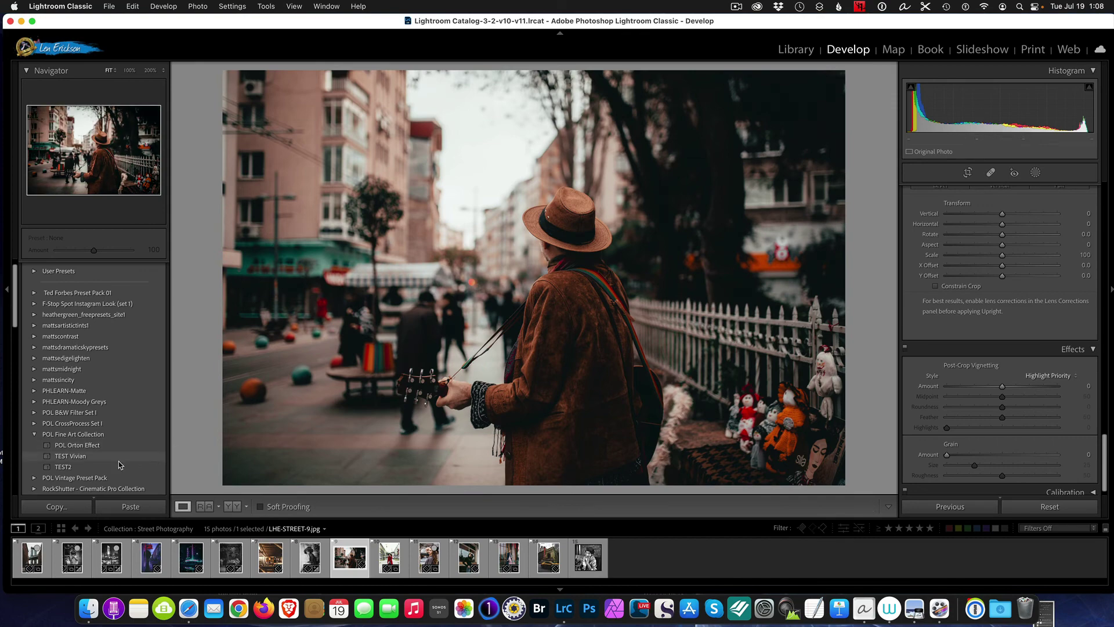
click(79, 468)
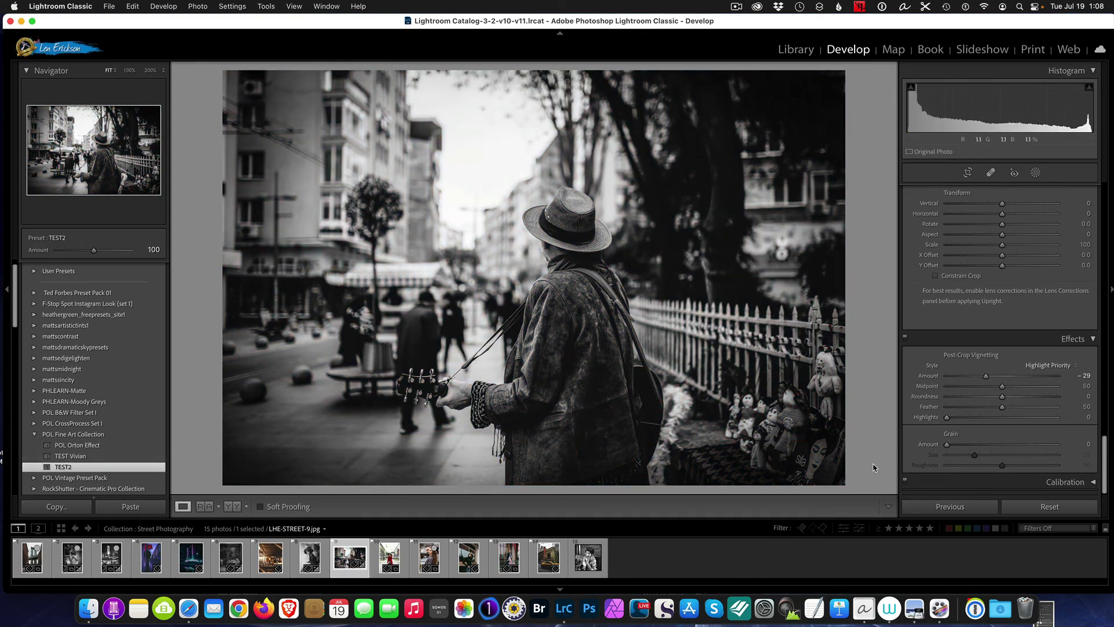